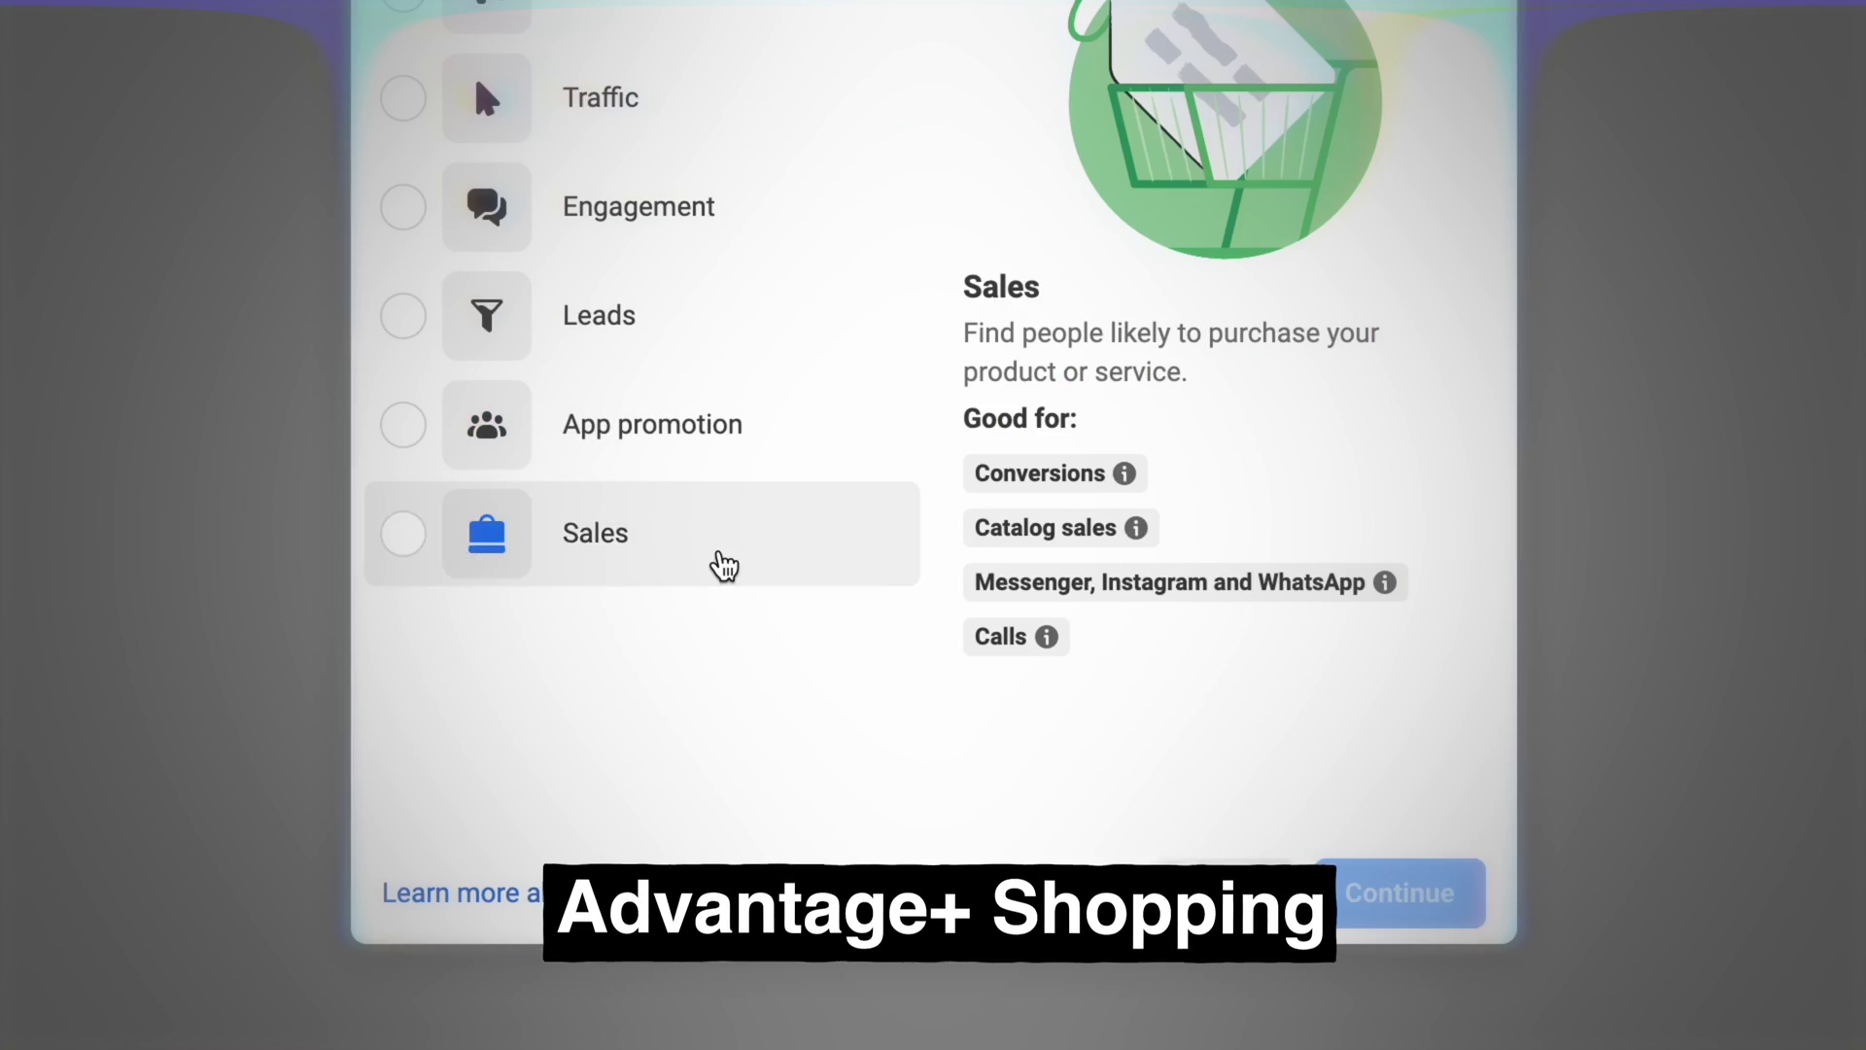
Start a new Sales-objective campaign using the Advantage+ shopping campaign setup
left_click(739, 616)
left_click(1186, 804)
left_click(879, 447)
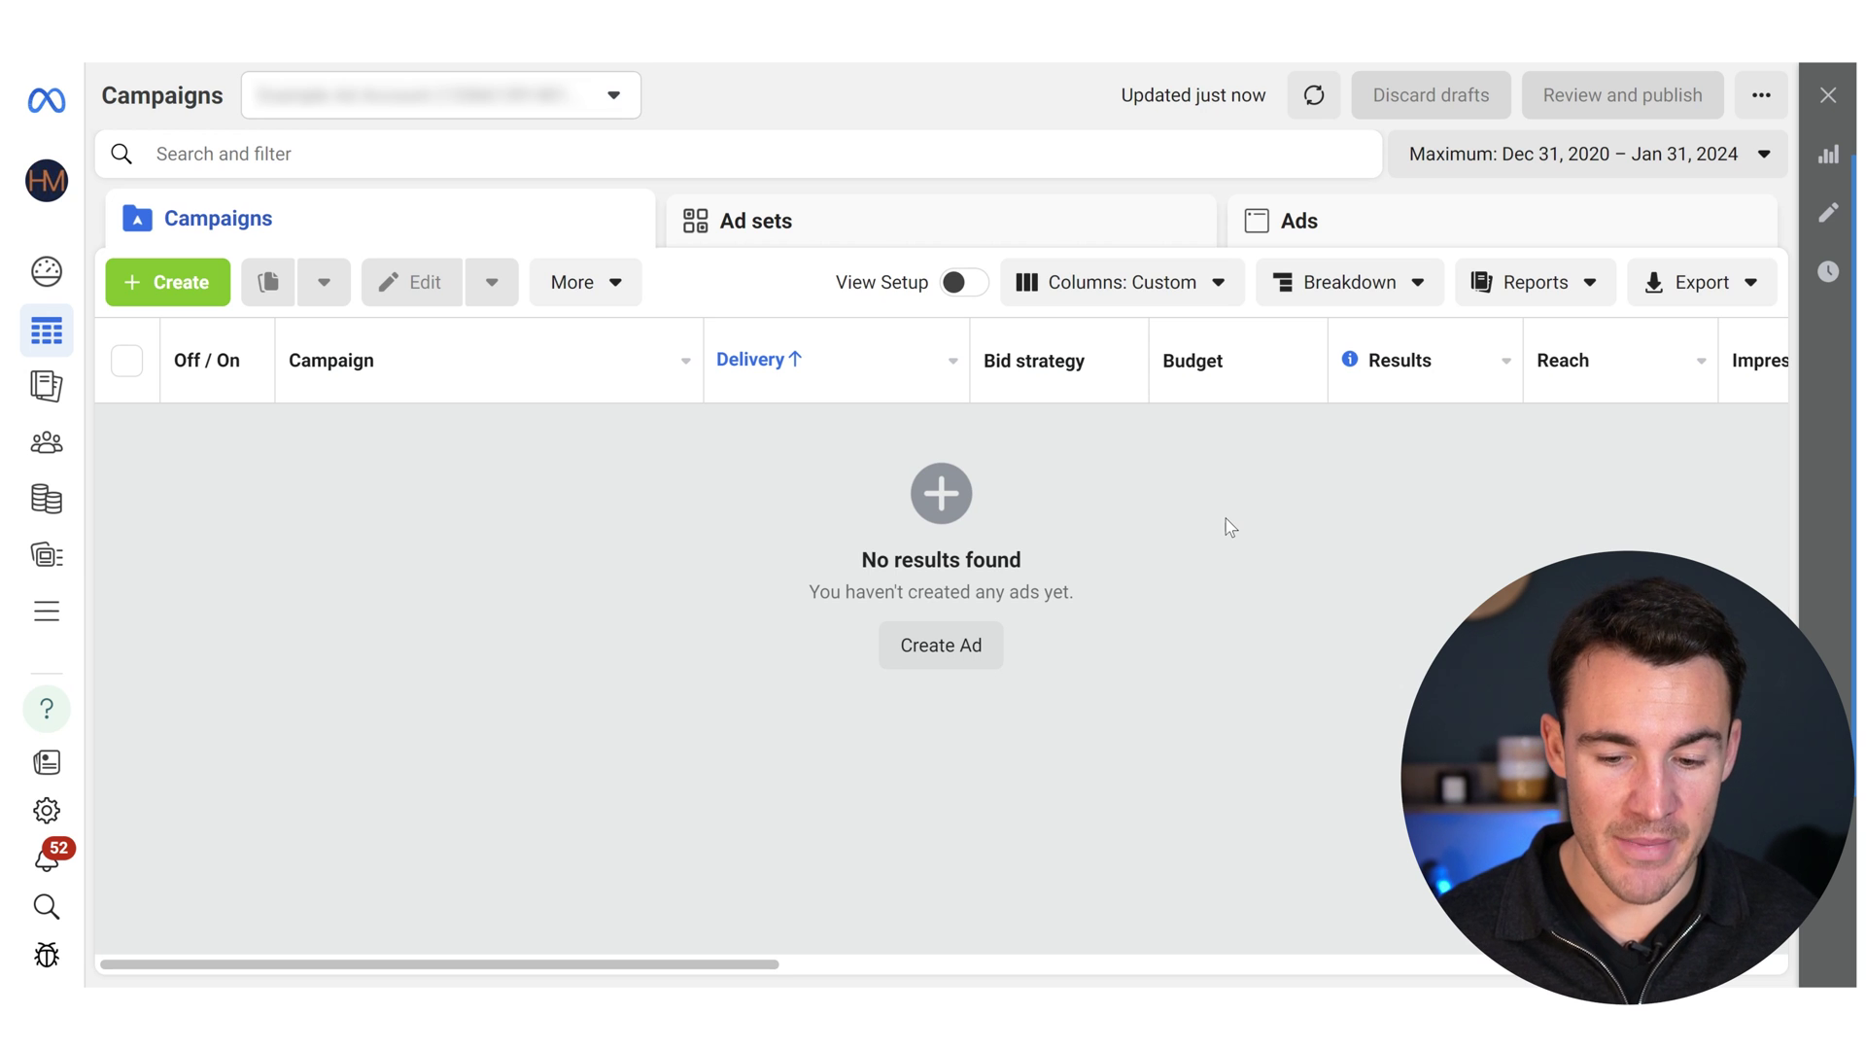
From All tools, browse the Pages, Ad accounts and Business info sections of business settings
mouse_move(46, 618)
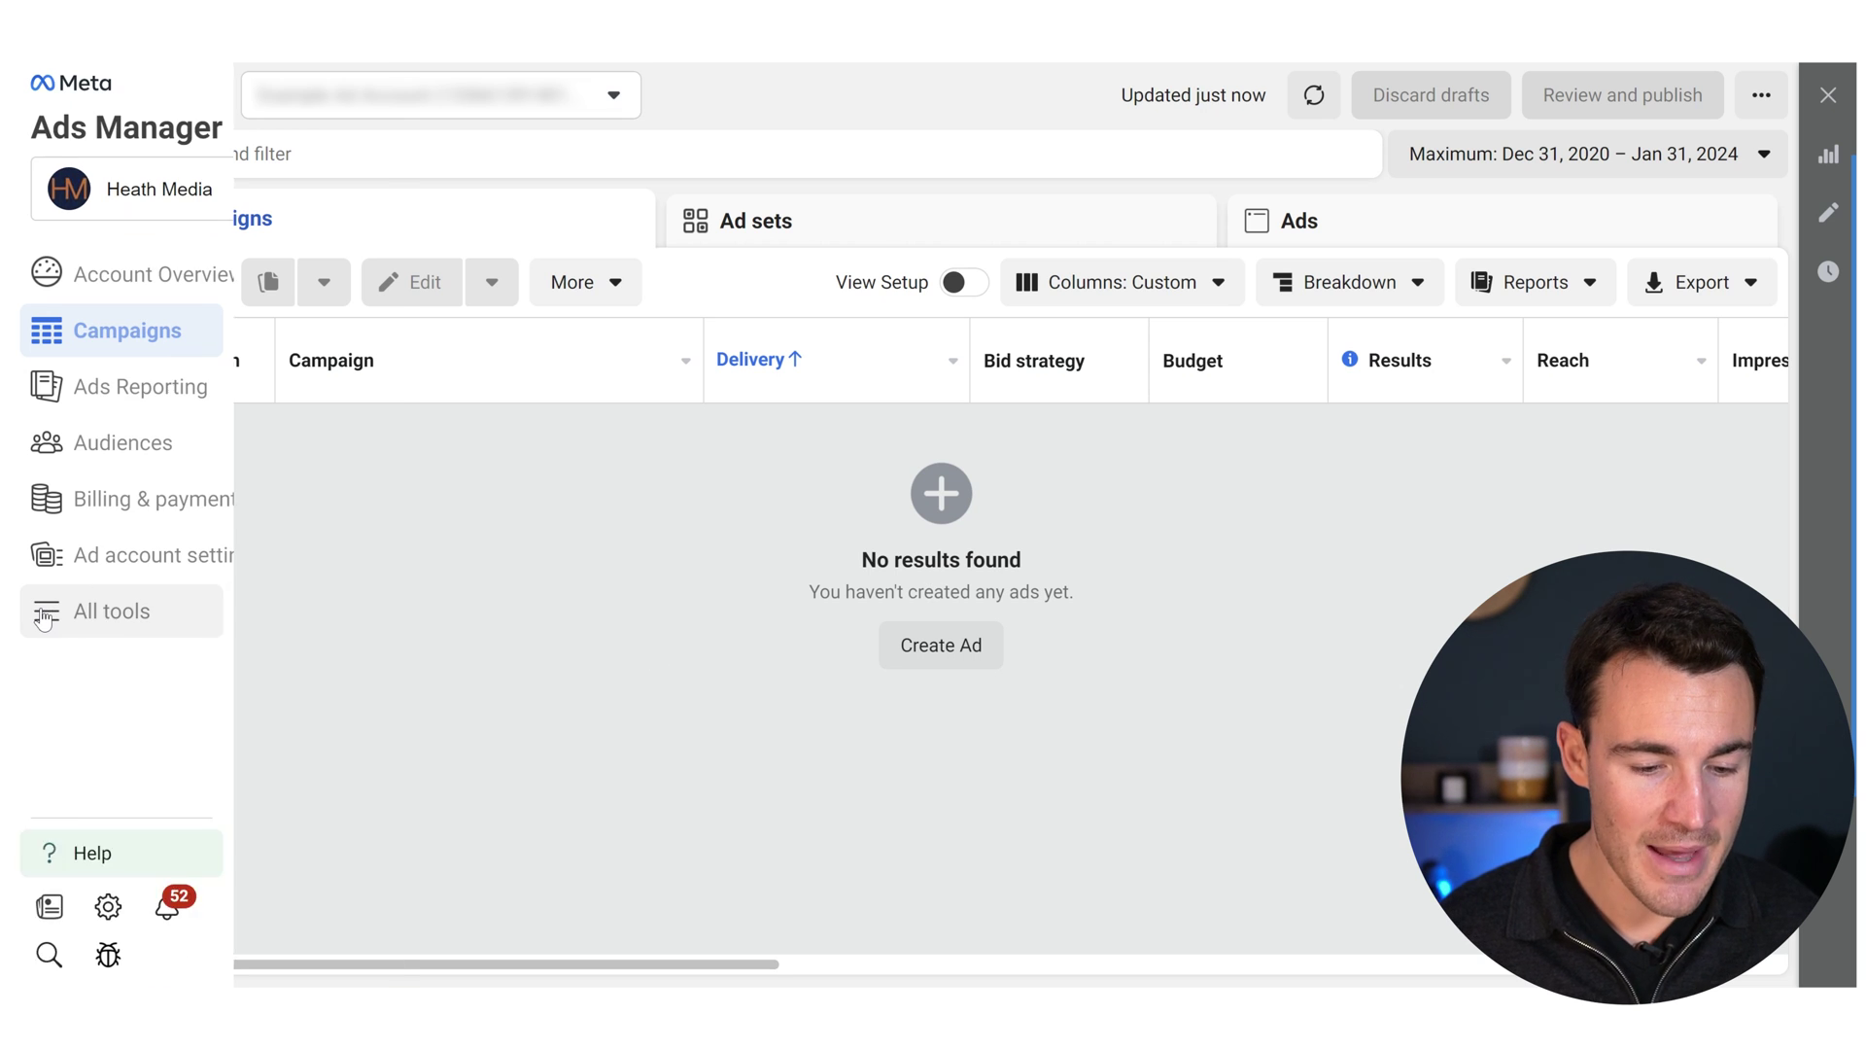
left_click(43, 620)
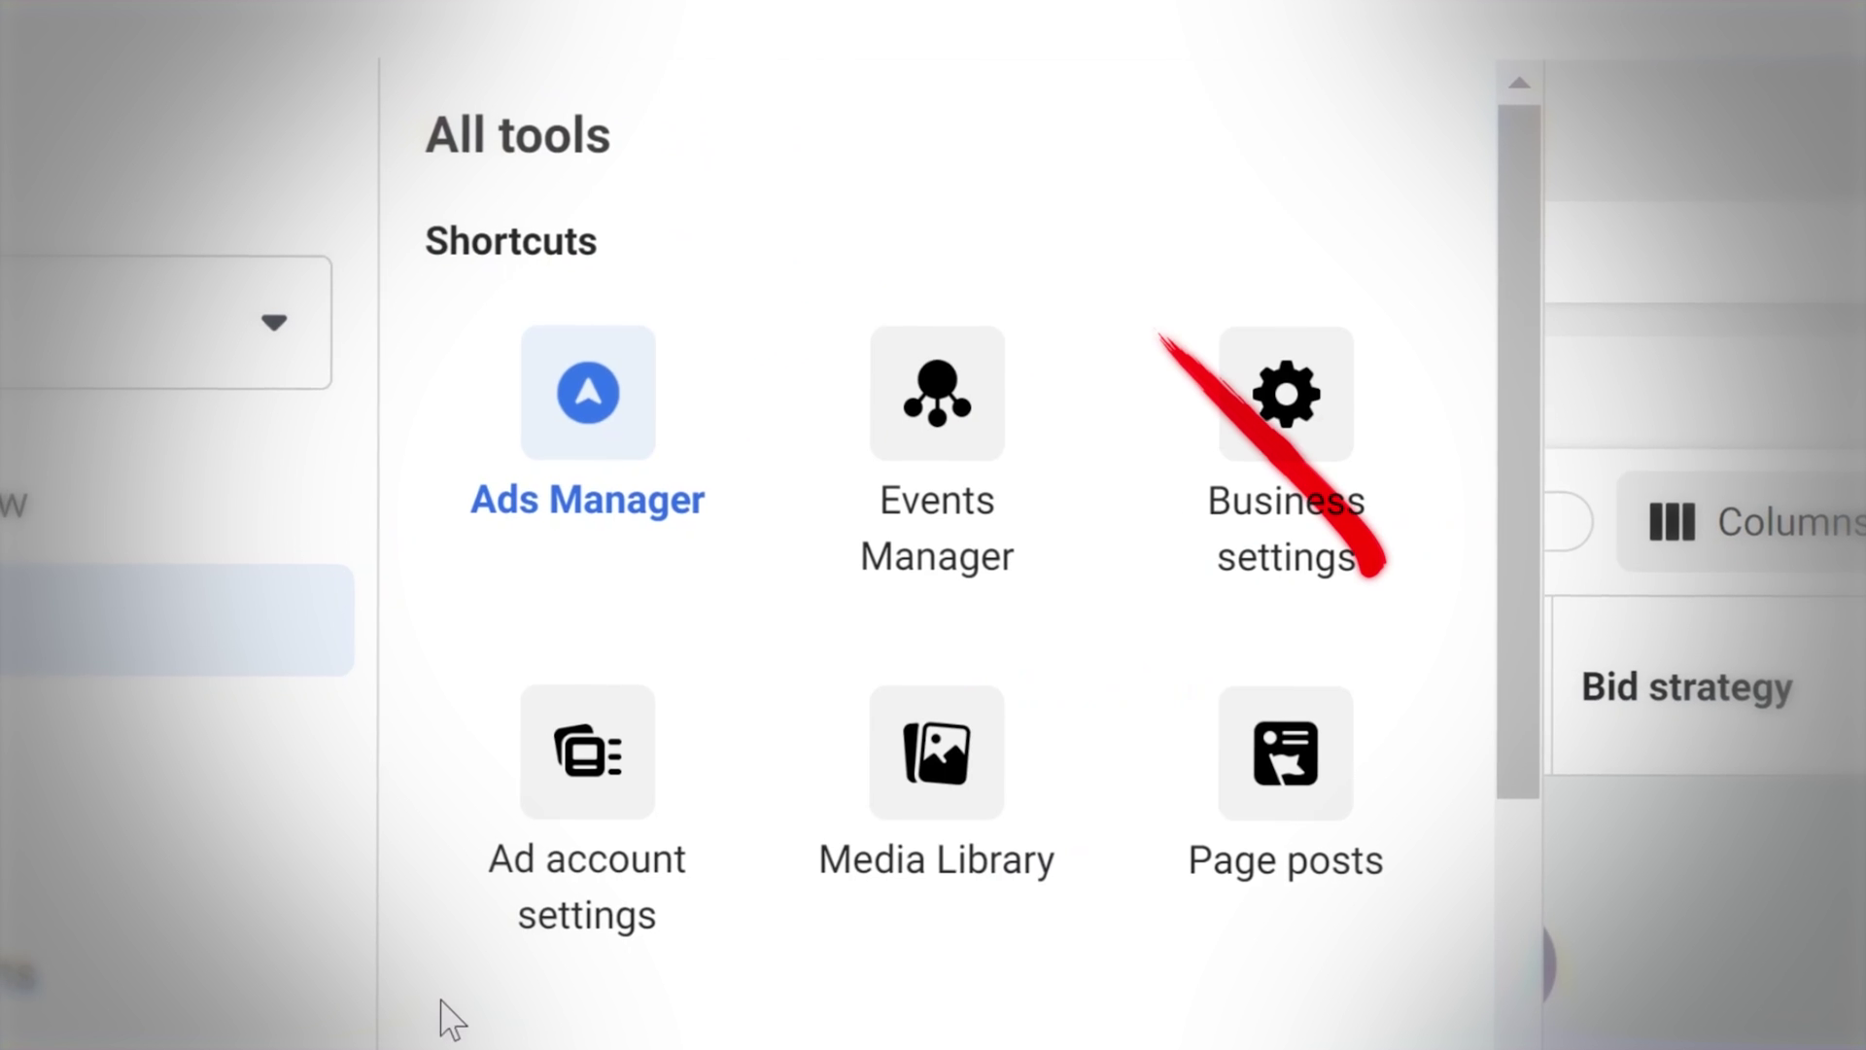
scroll(803, 666, "down", 5)
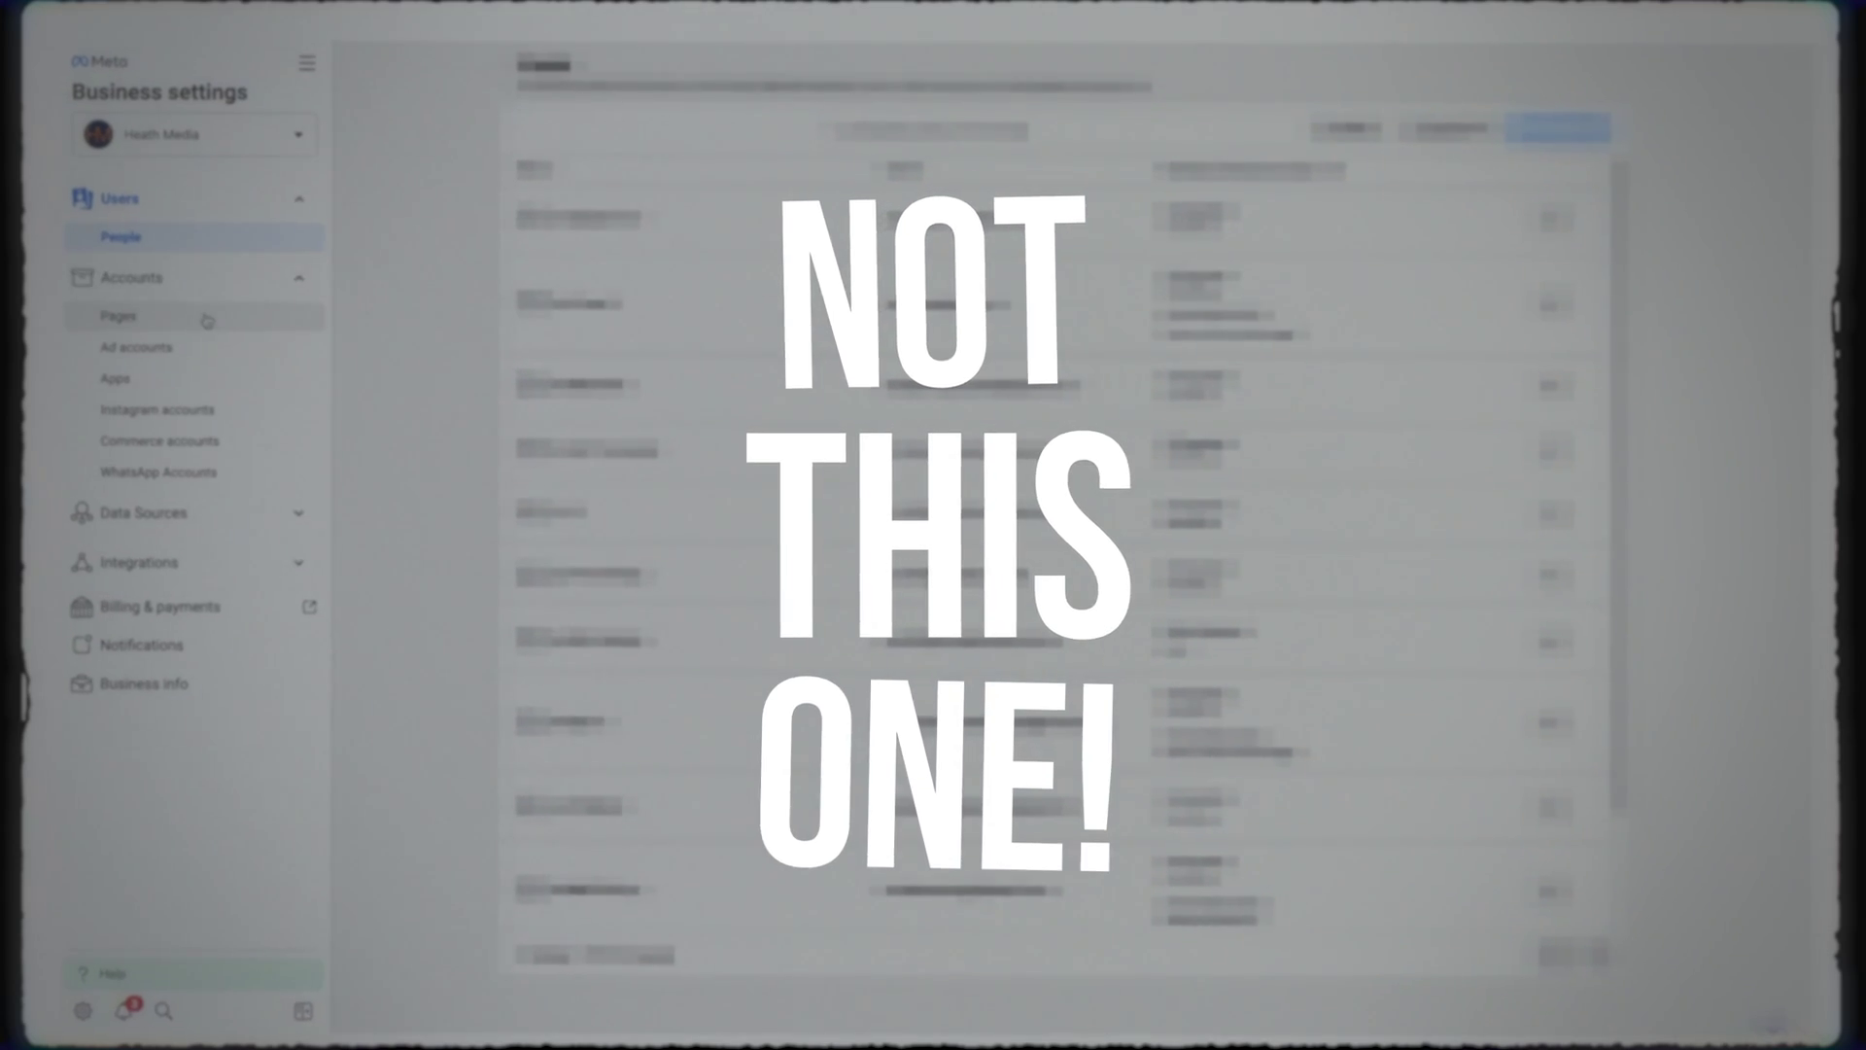
left_click(207, 318)
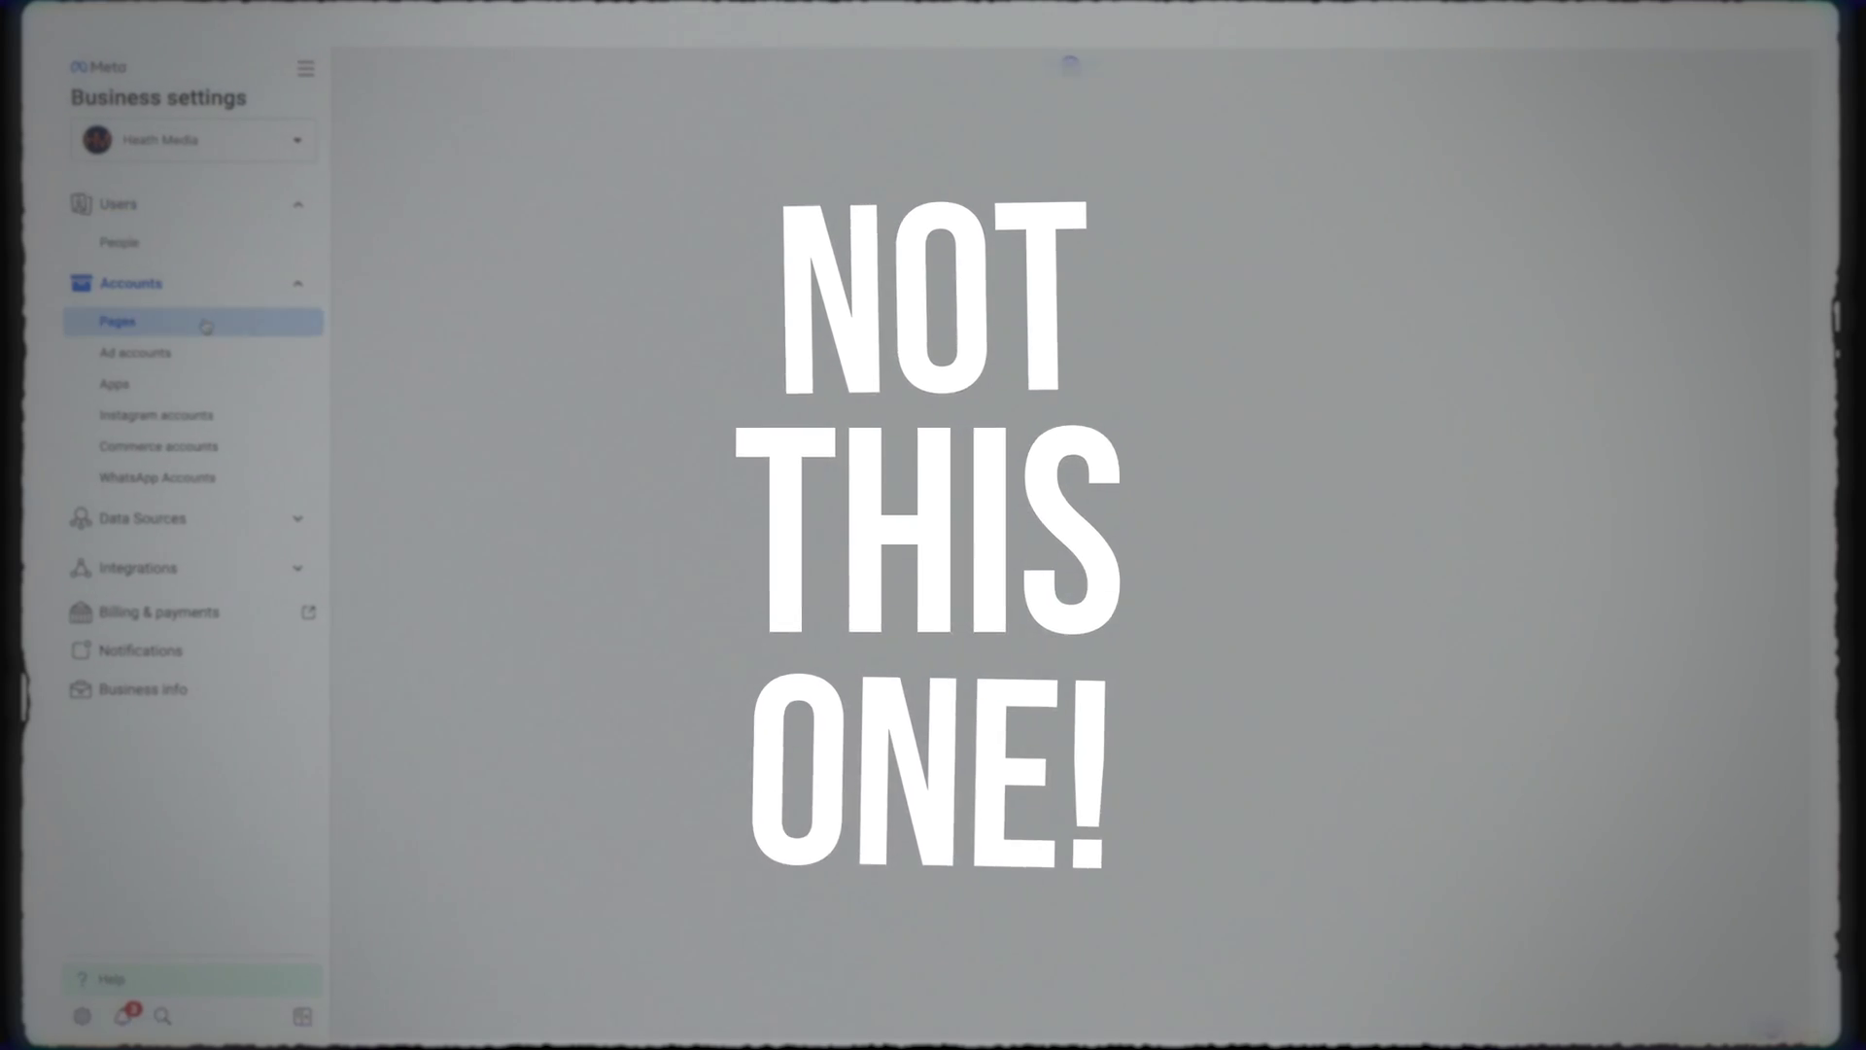
left_click(209, 351)
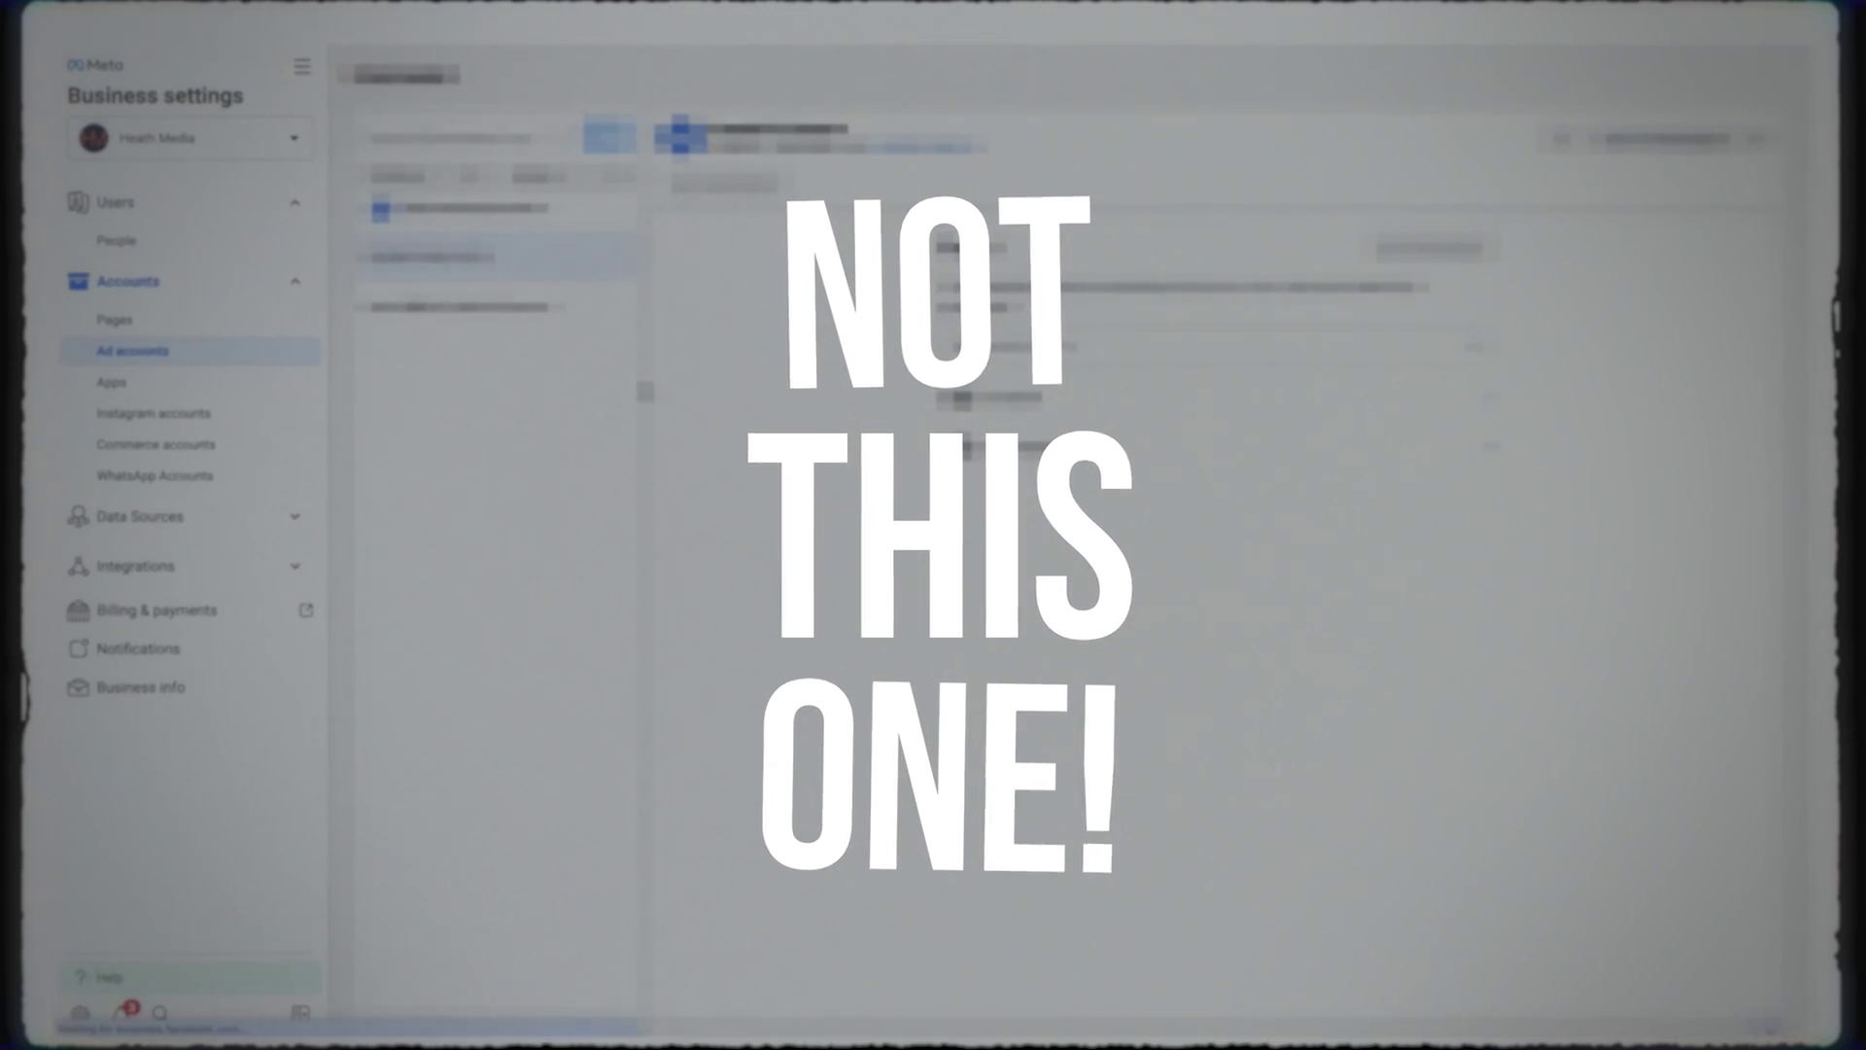
left_click(142, 686)
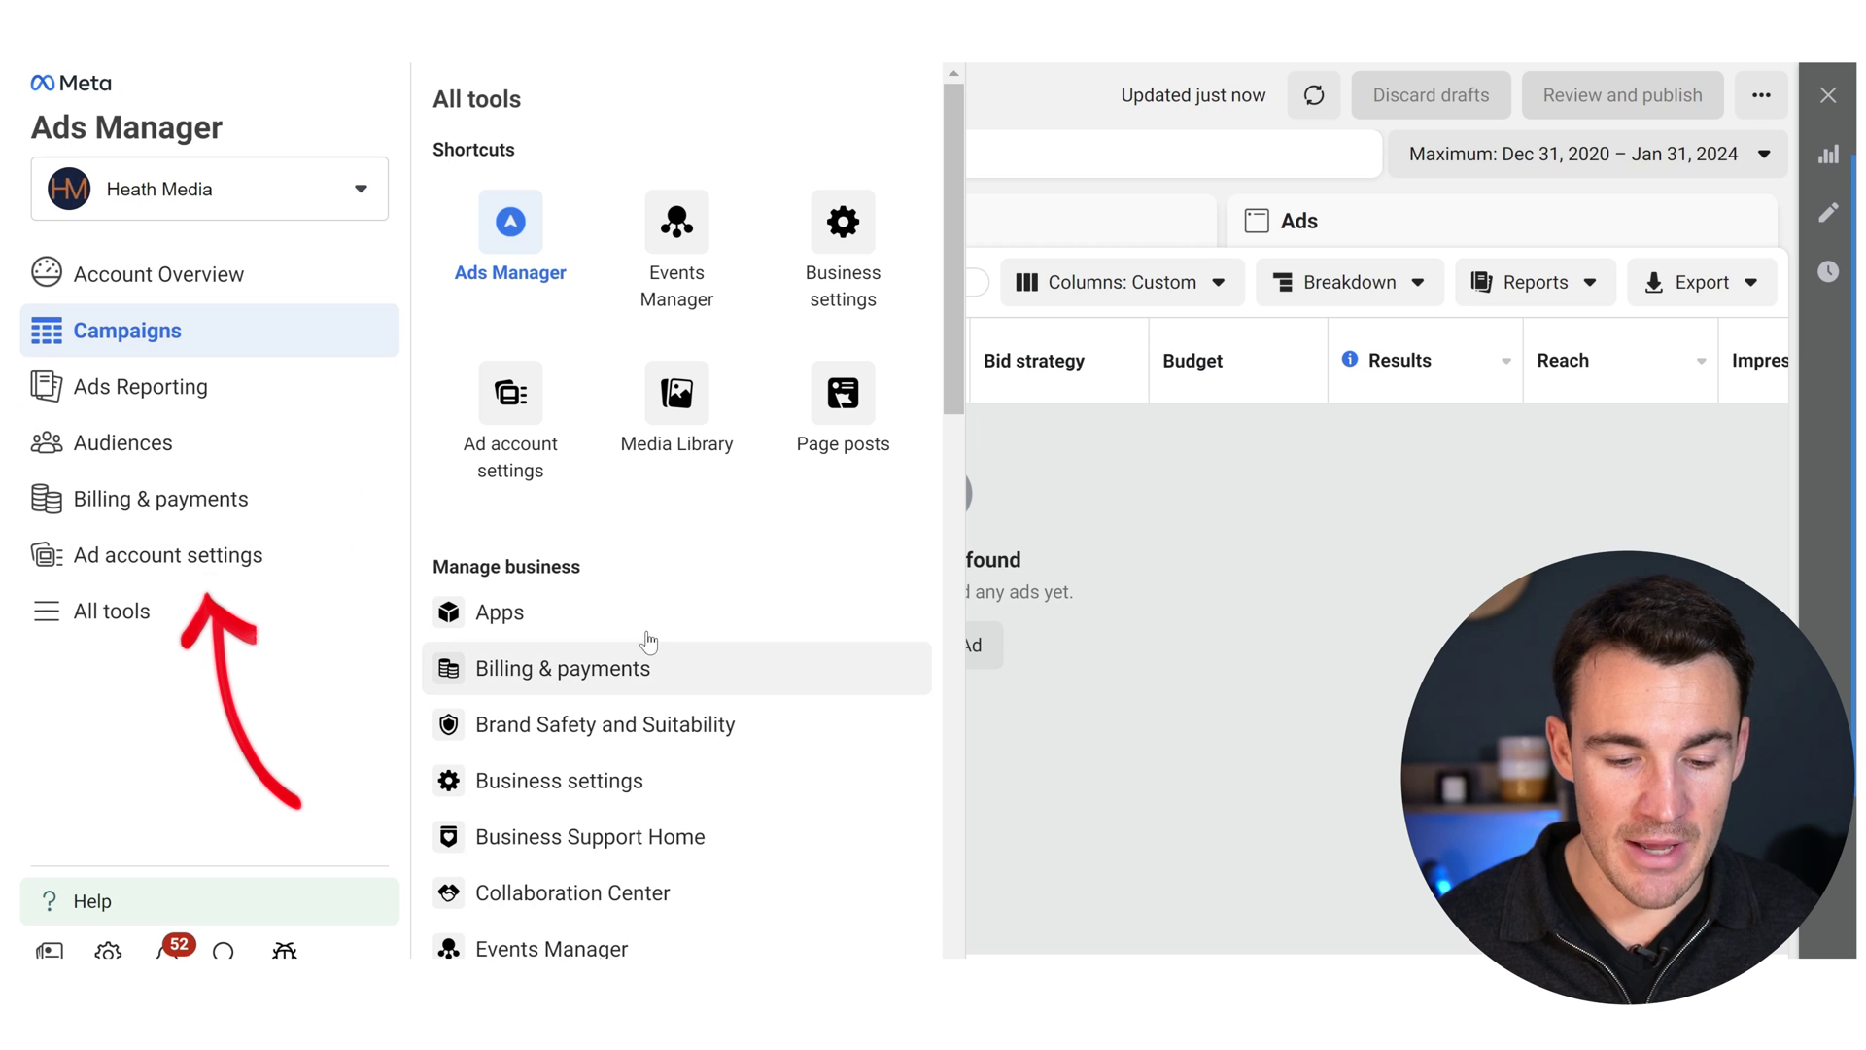
Go to the Ad account settings page
scroll(646, 636, "down", 1)
scroll(627, 685, "up", 1)
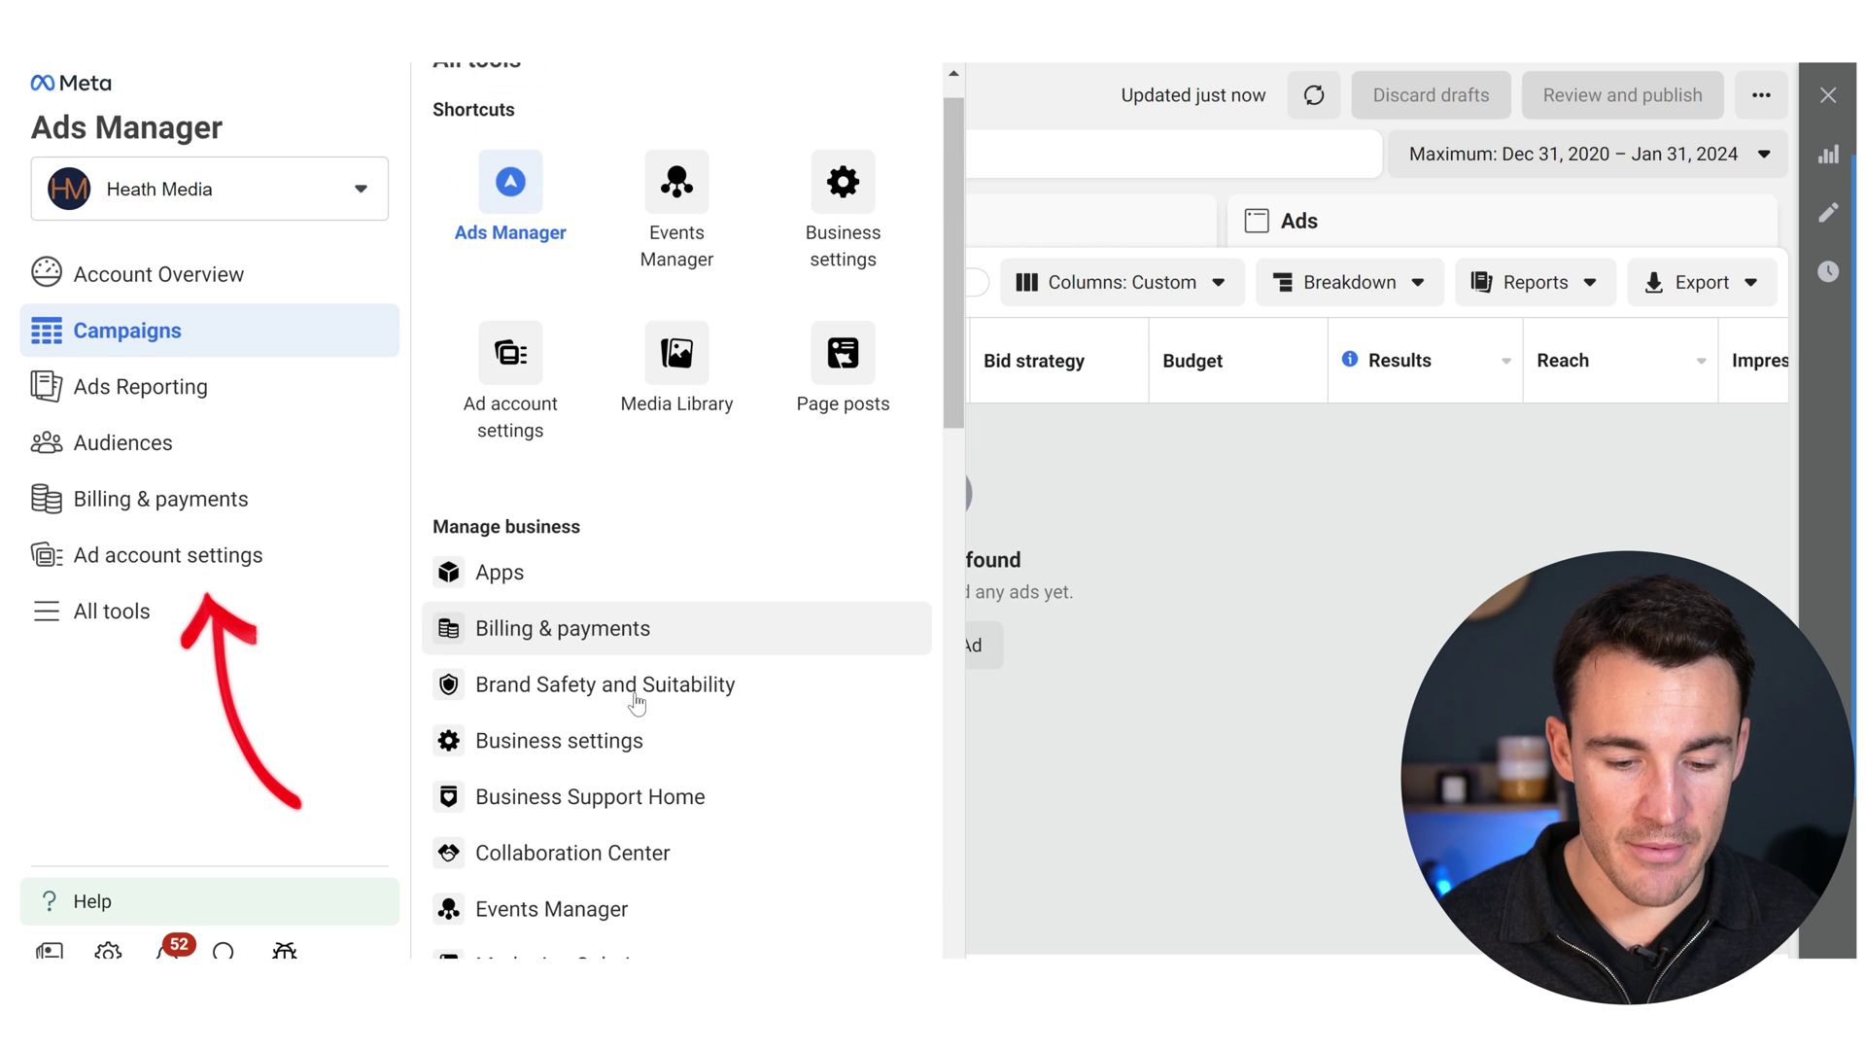
left_click(261, 558)
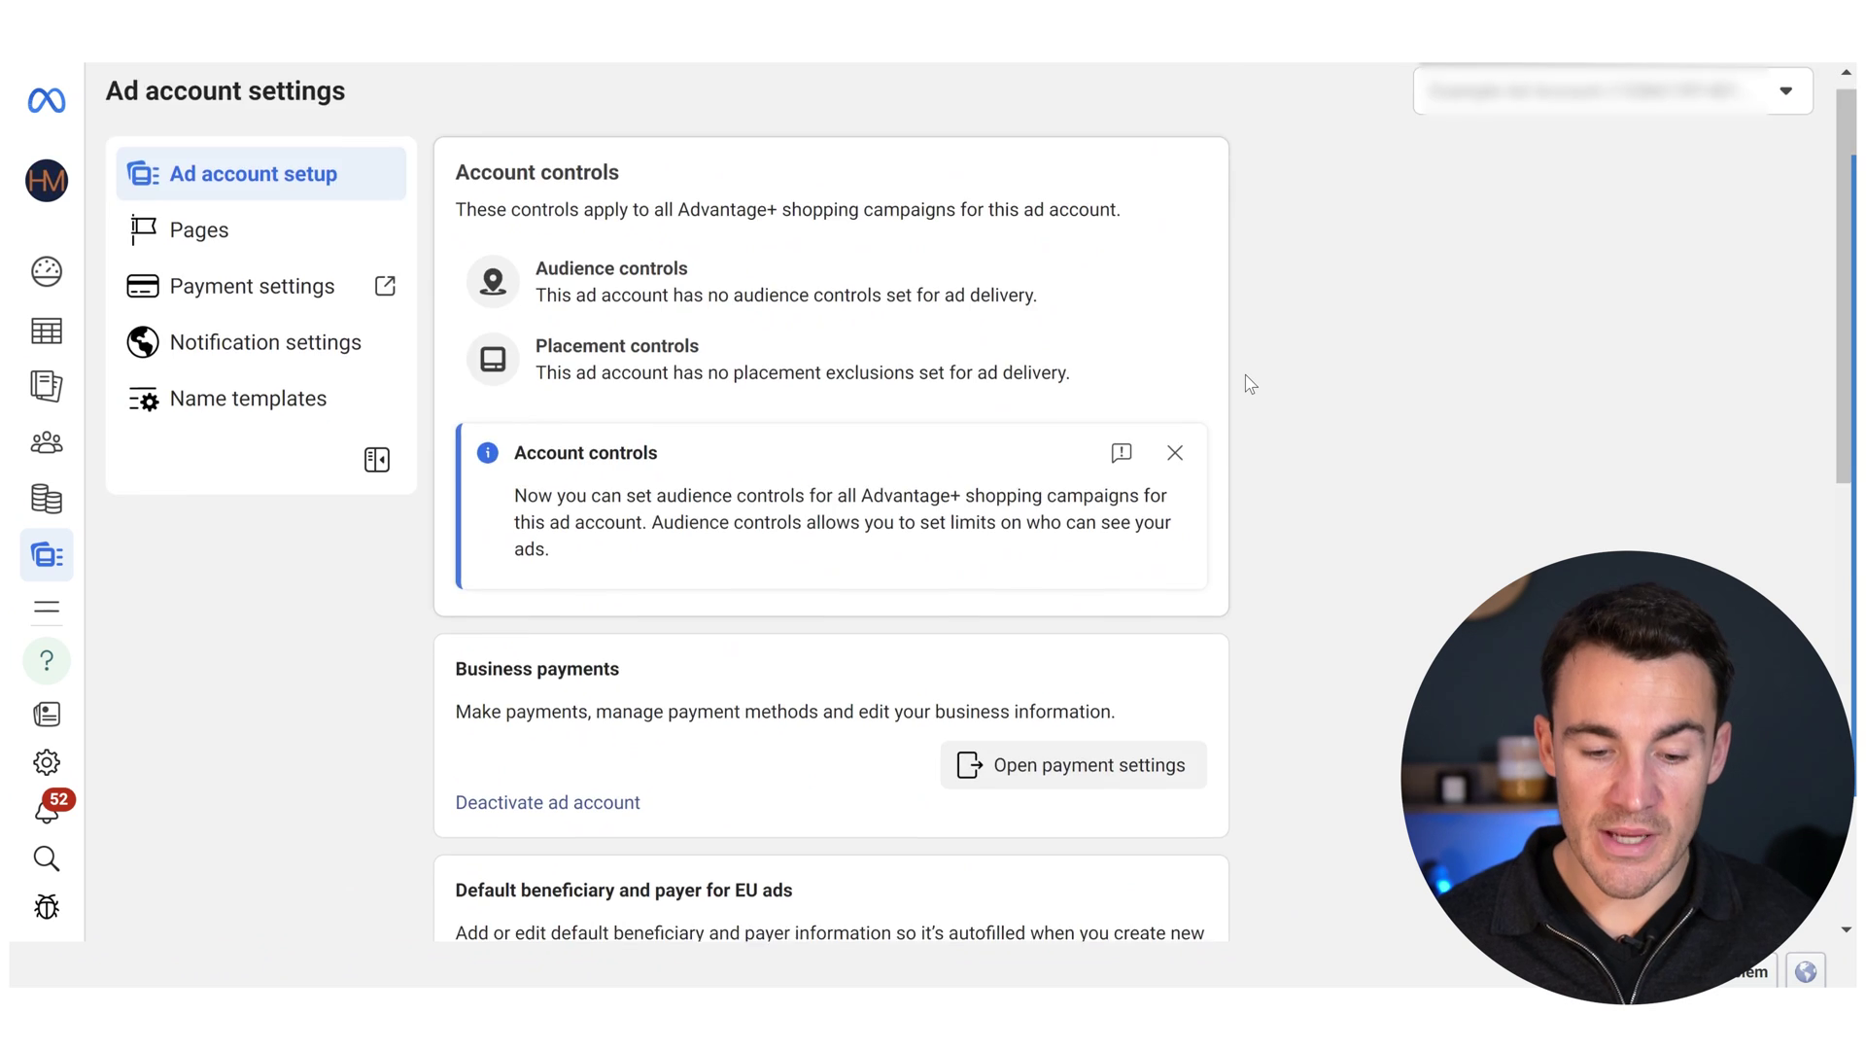
Scroll to the Advantage+ shopping campaigns section with its empty Existing customers field
scroll(1245, 375, "down", 10)
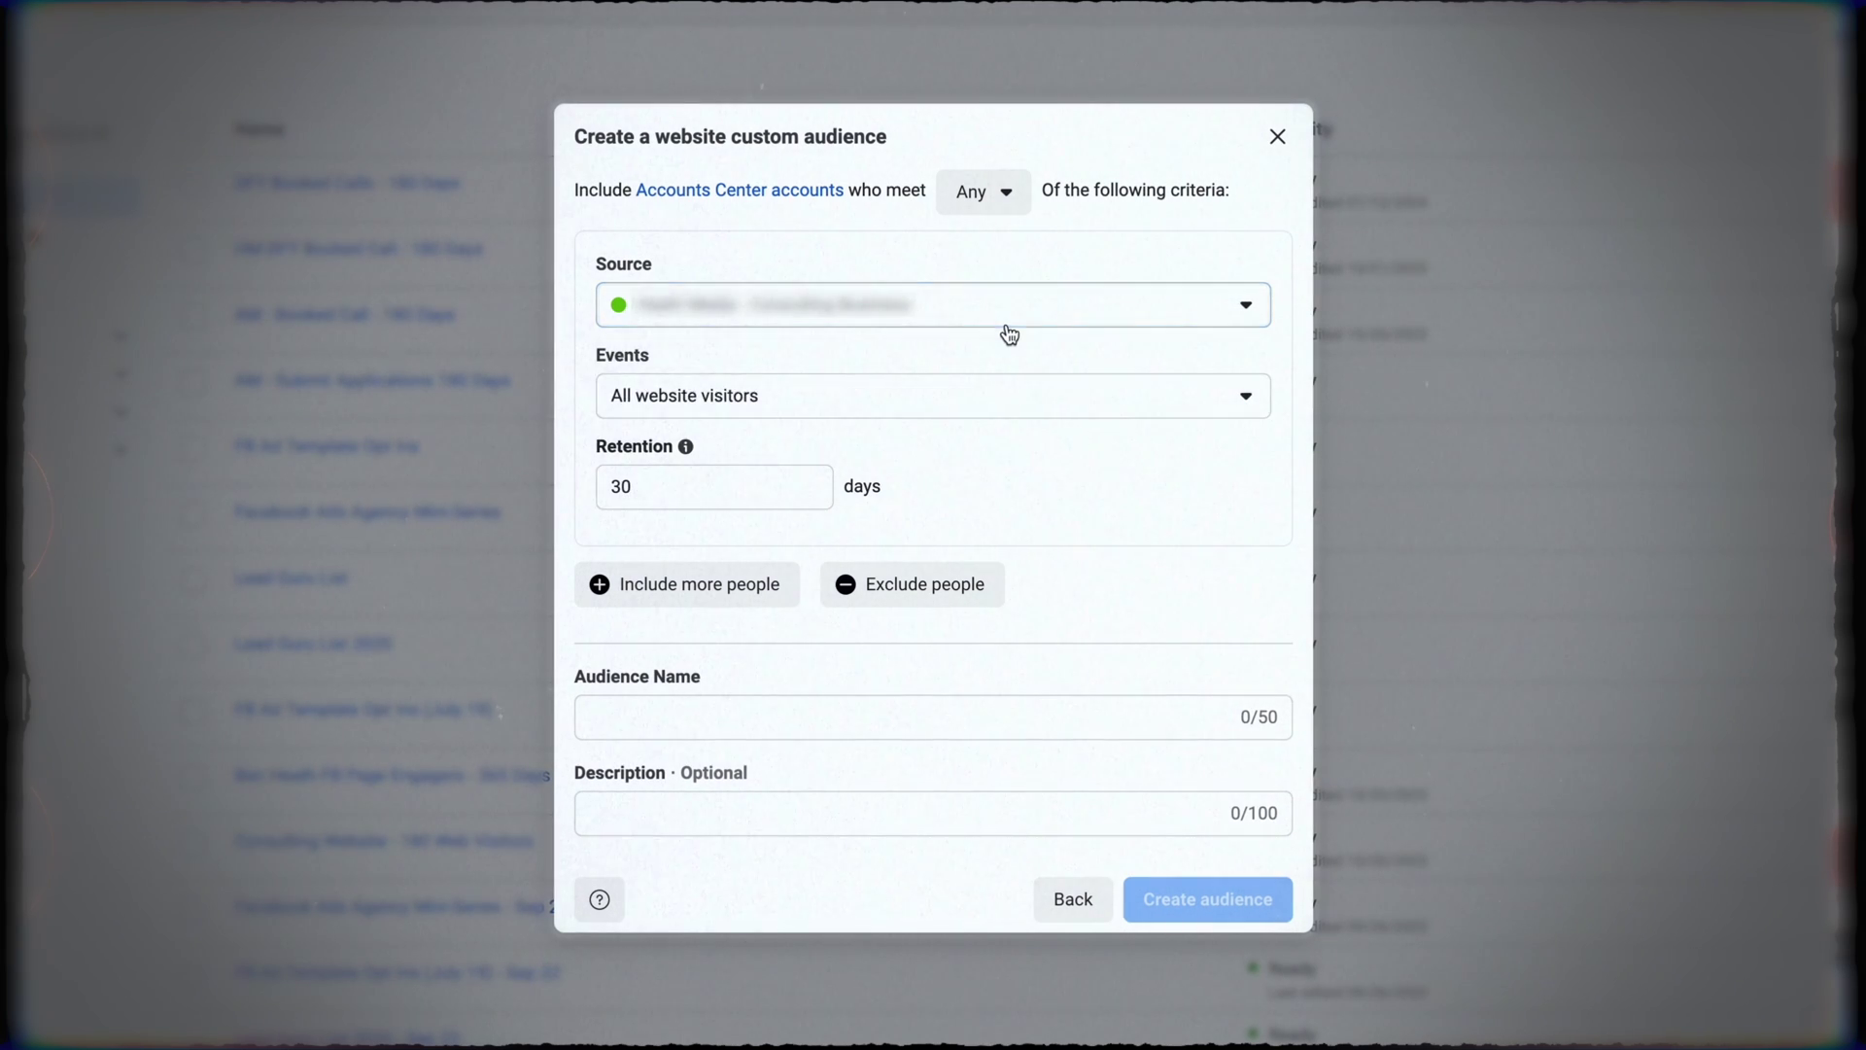
Draft a pixel-based website audience of Lead events, 180-day retention, named 'Website Leads - 180days'
left_click(1001, 311)
left_click(975, 429)
left_click(900, 398)
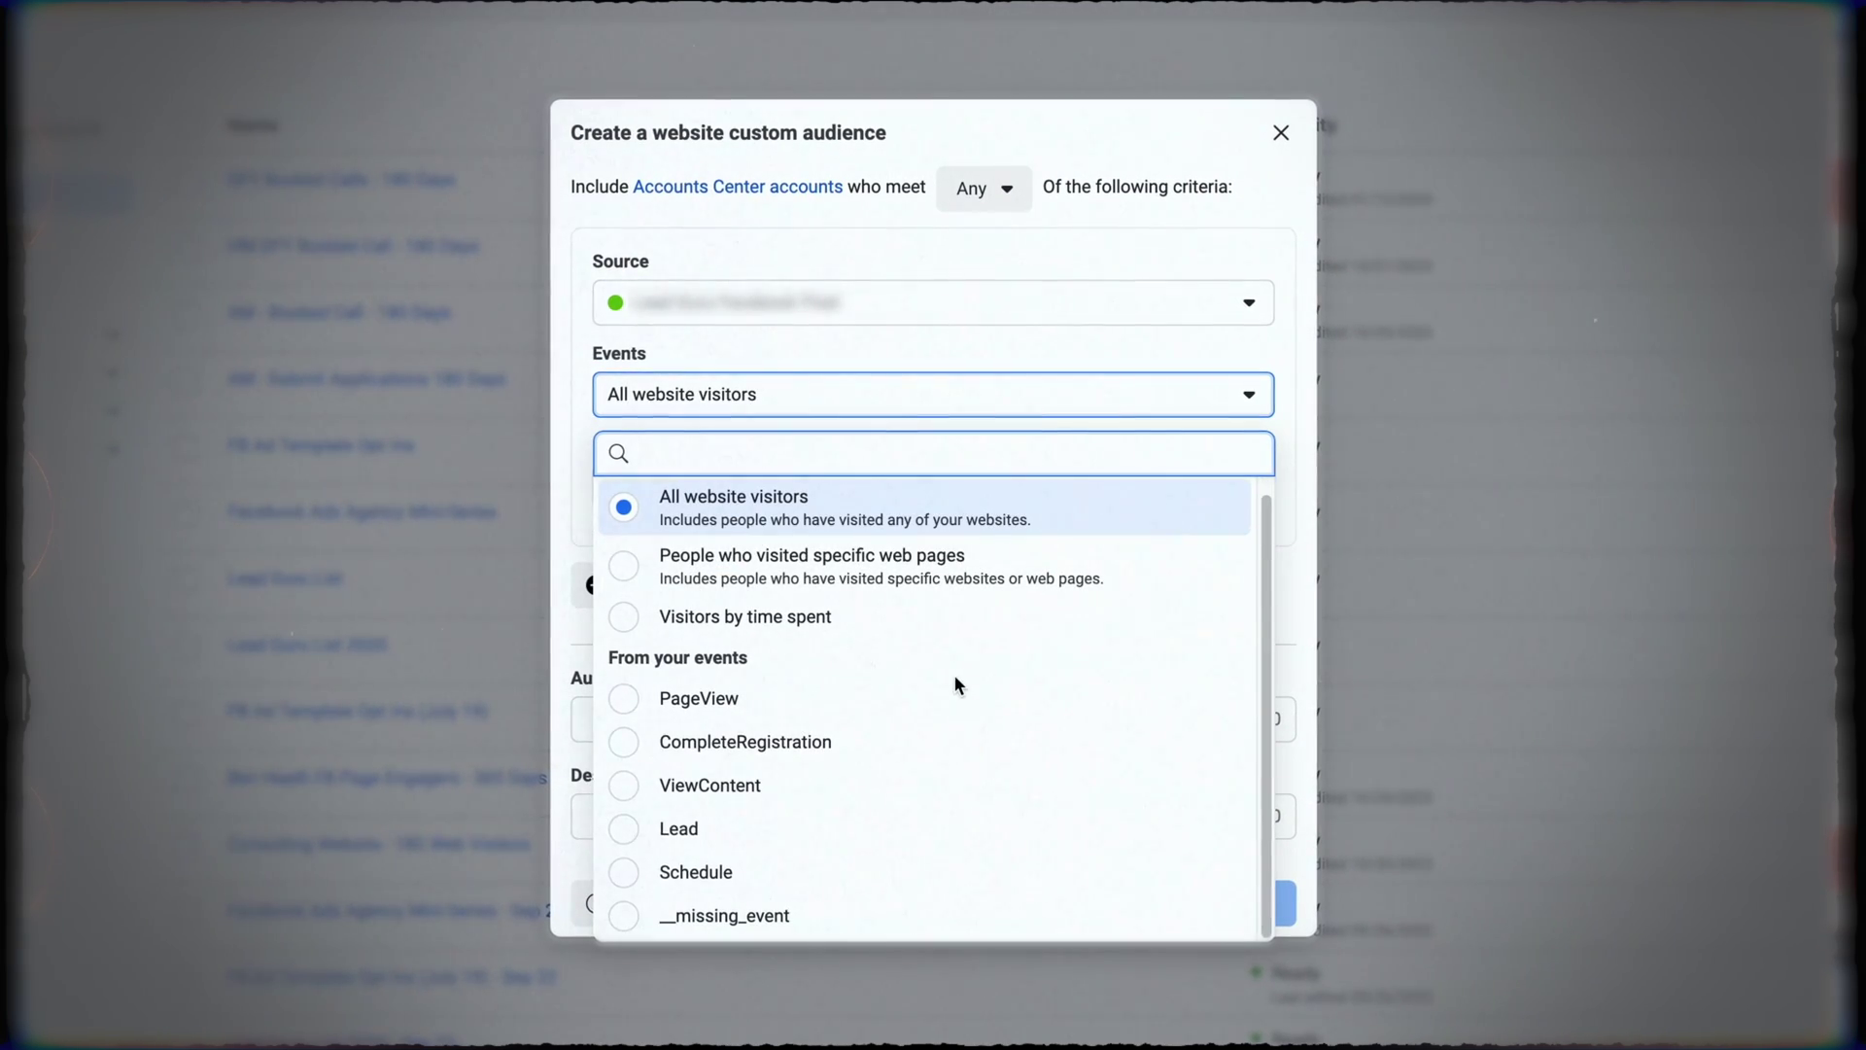
left_click(875, 828)
left_click(846, 751)
type("Website Leads - ")
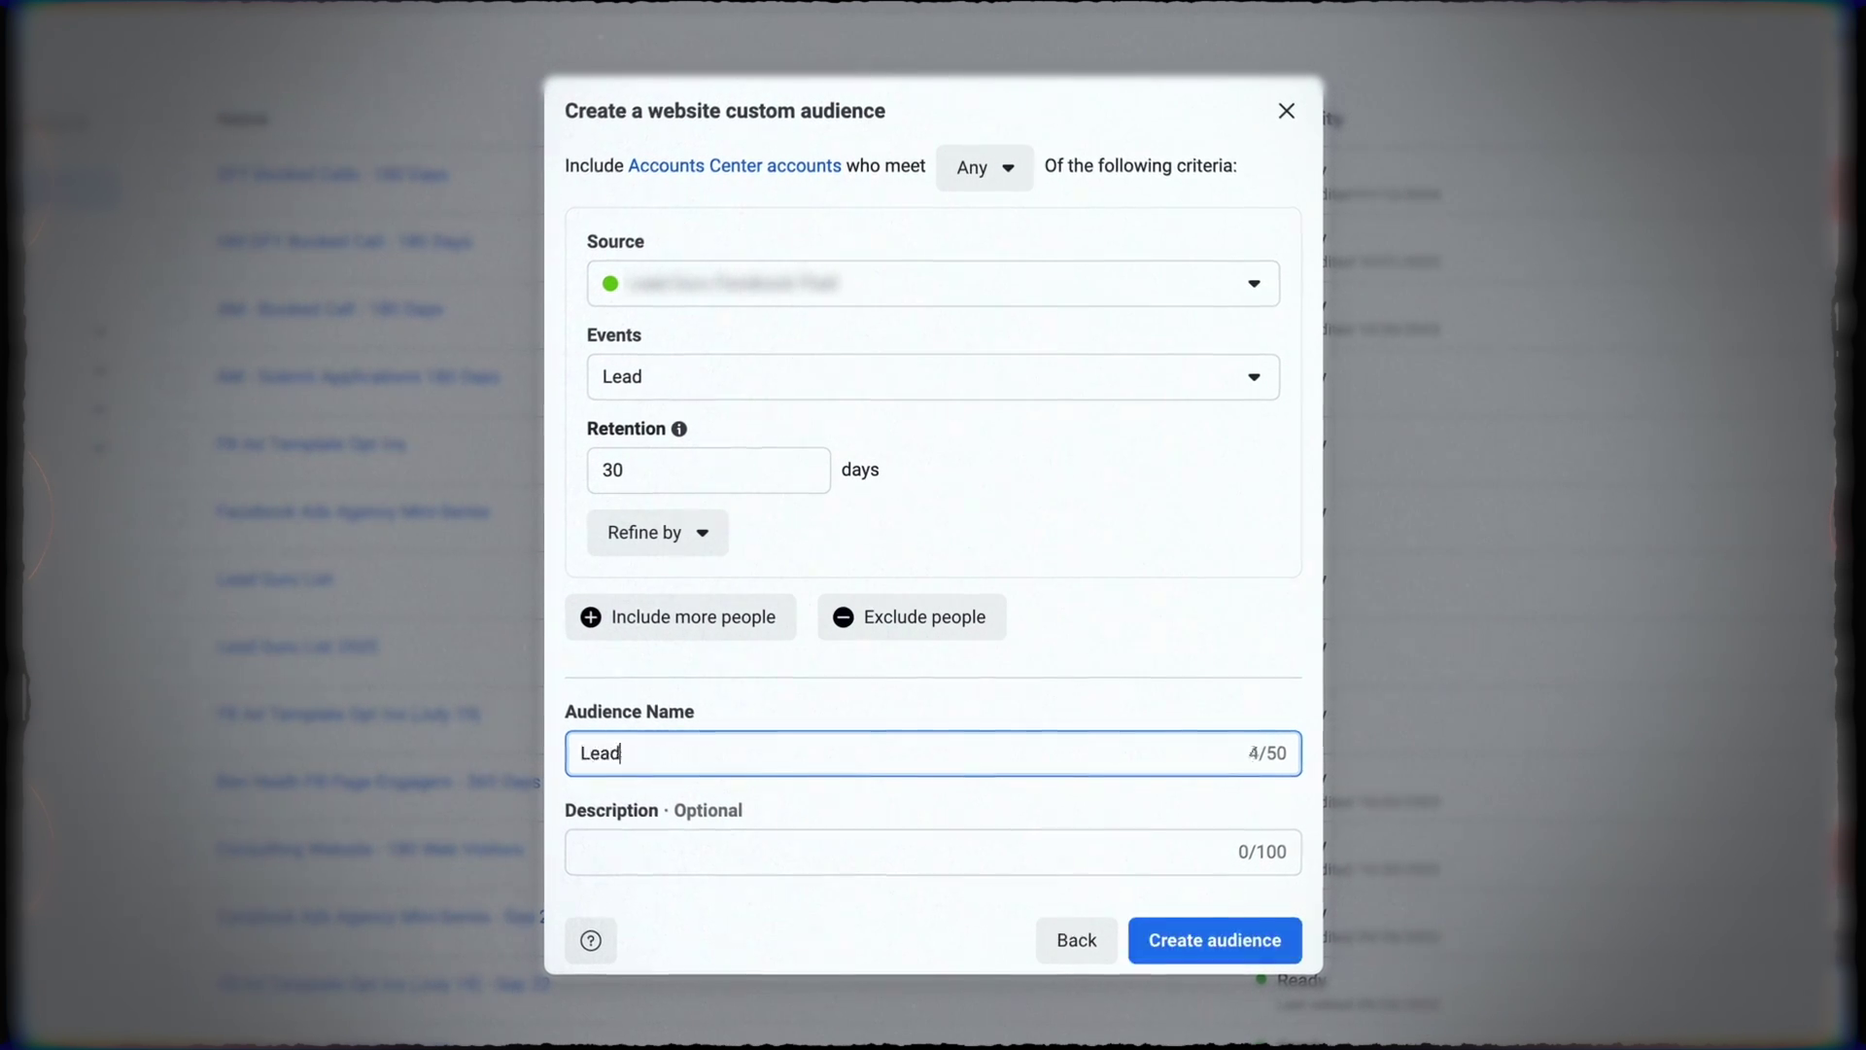
type("180days")
double_click(725, 471)
type("180")
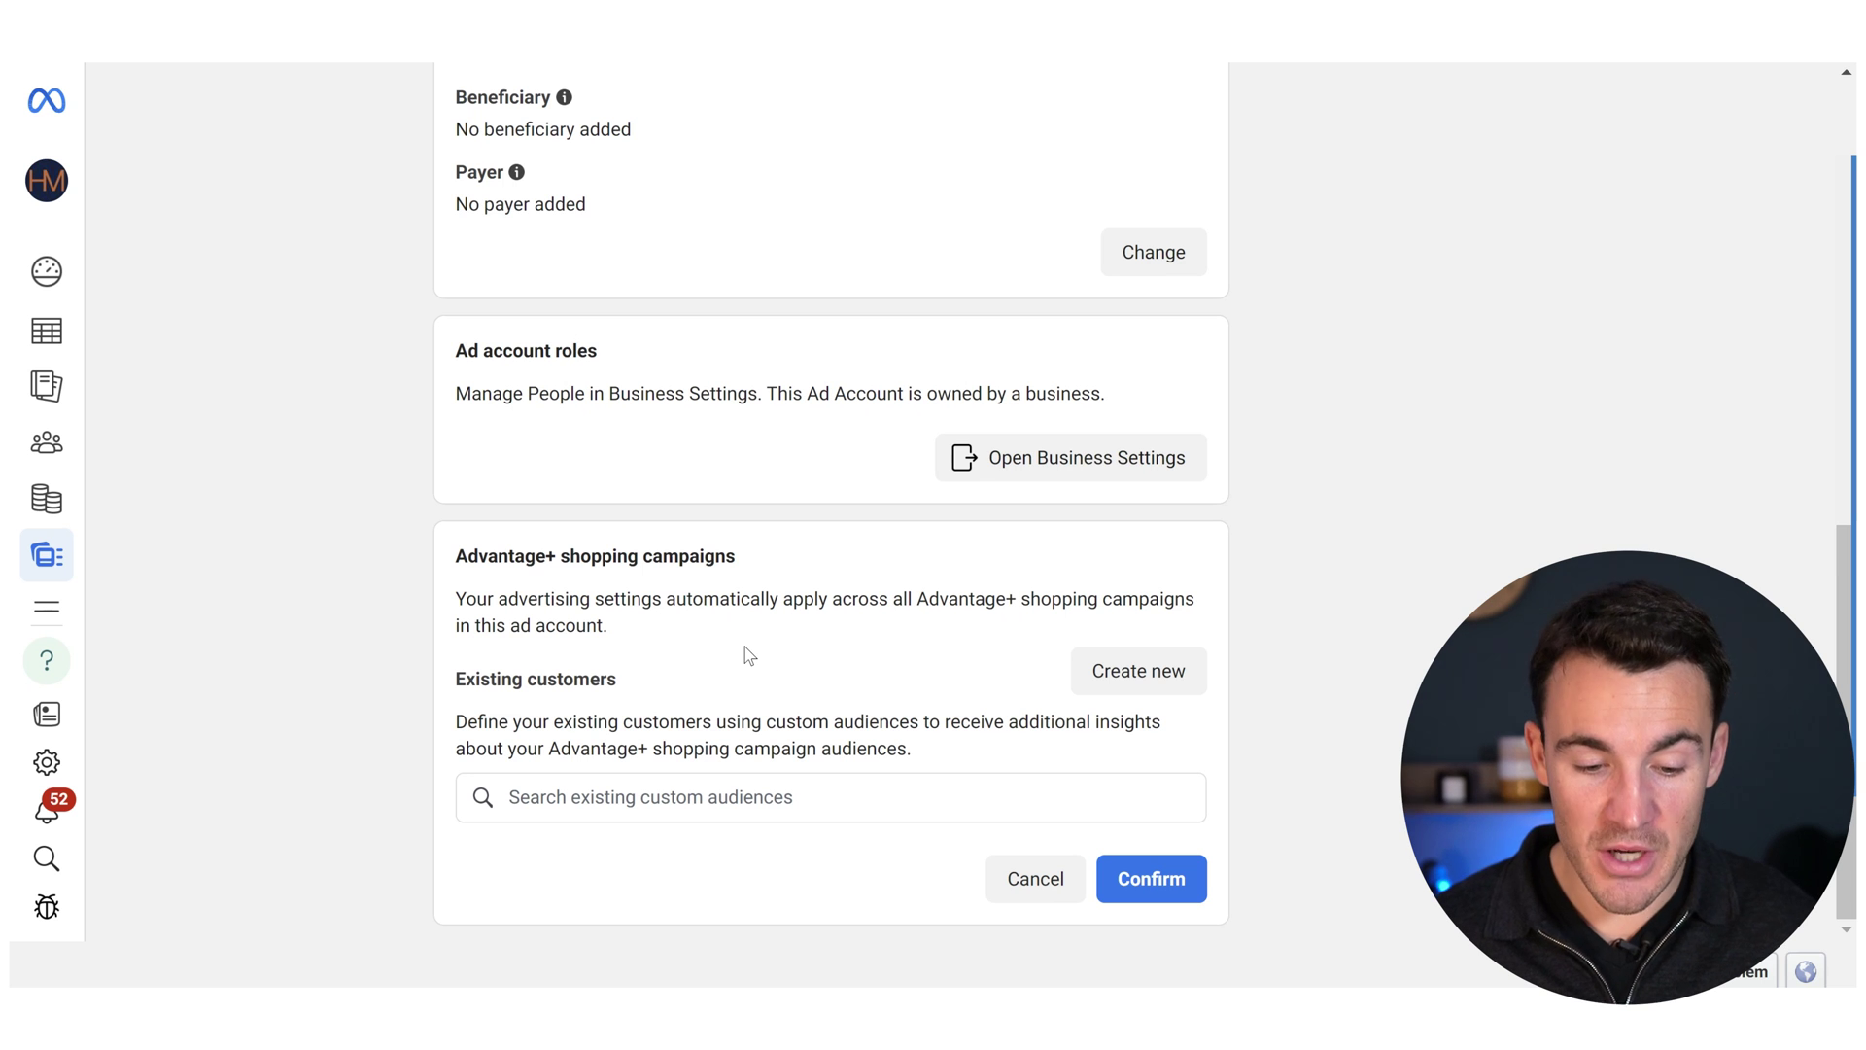
Choose Website Purchasers - 180 from the existing custom audiences search as Existing customers
left_click(607, 805)
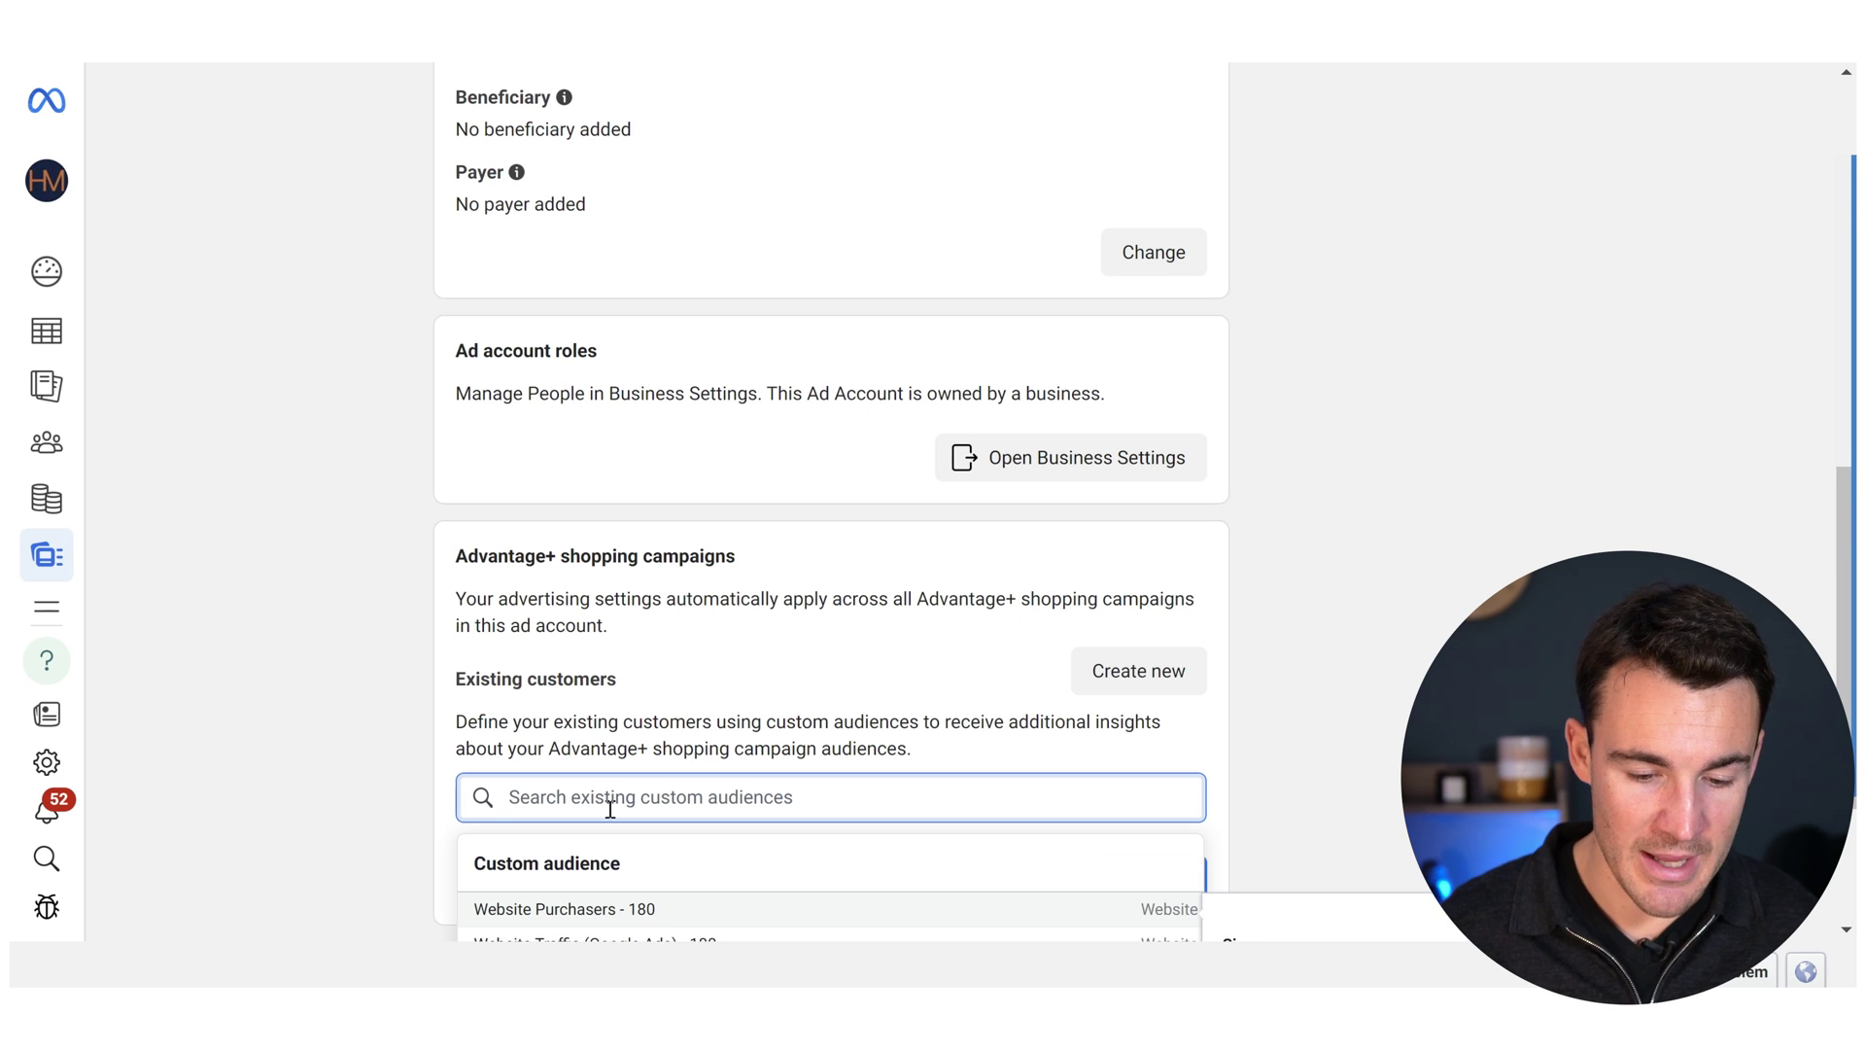
left_click(648, 911)
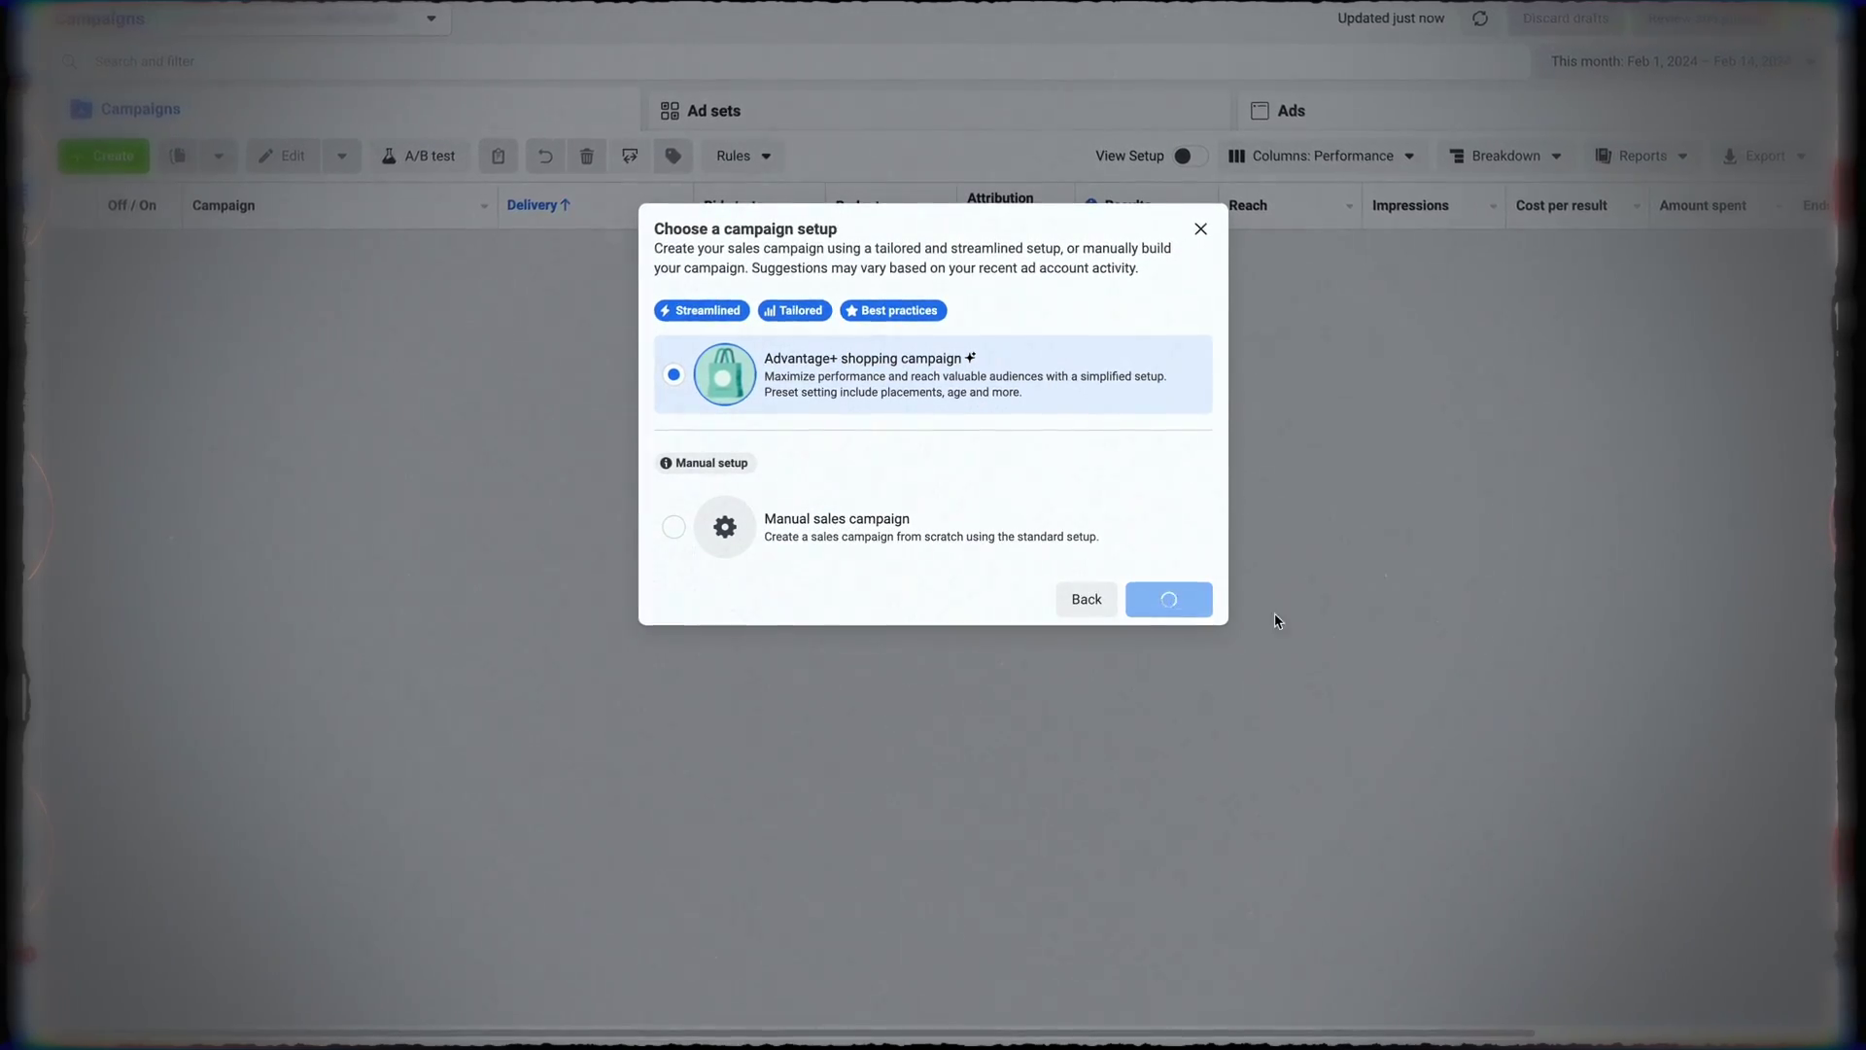
scroll(1439, 493, "down", 1)
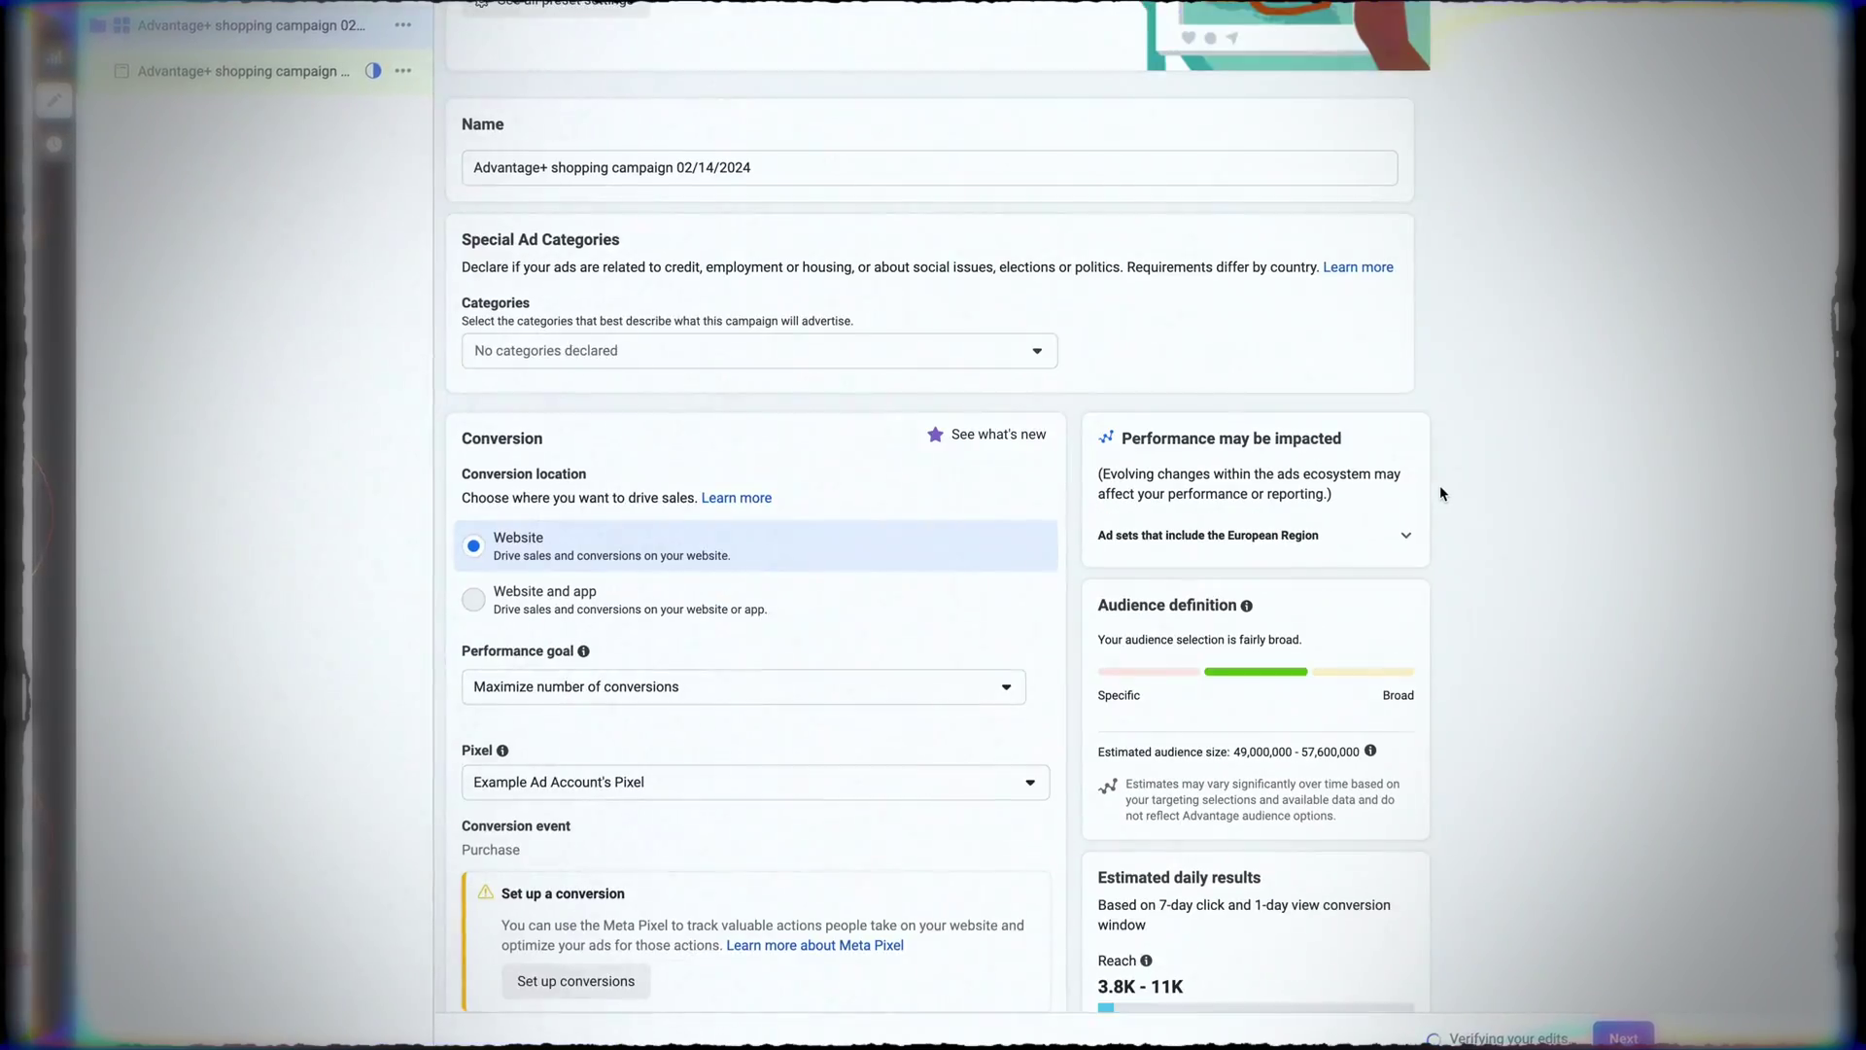
scroll(1441, 493, "down", 5)
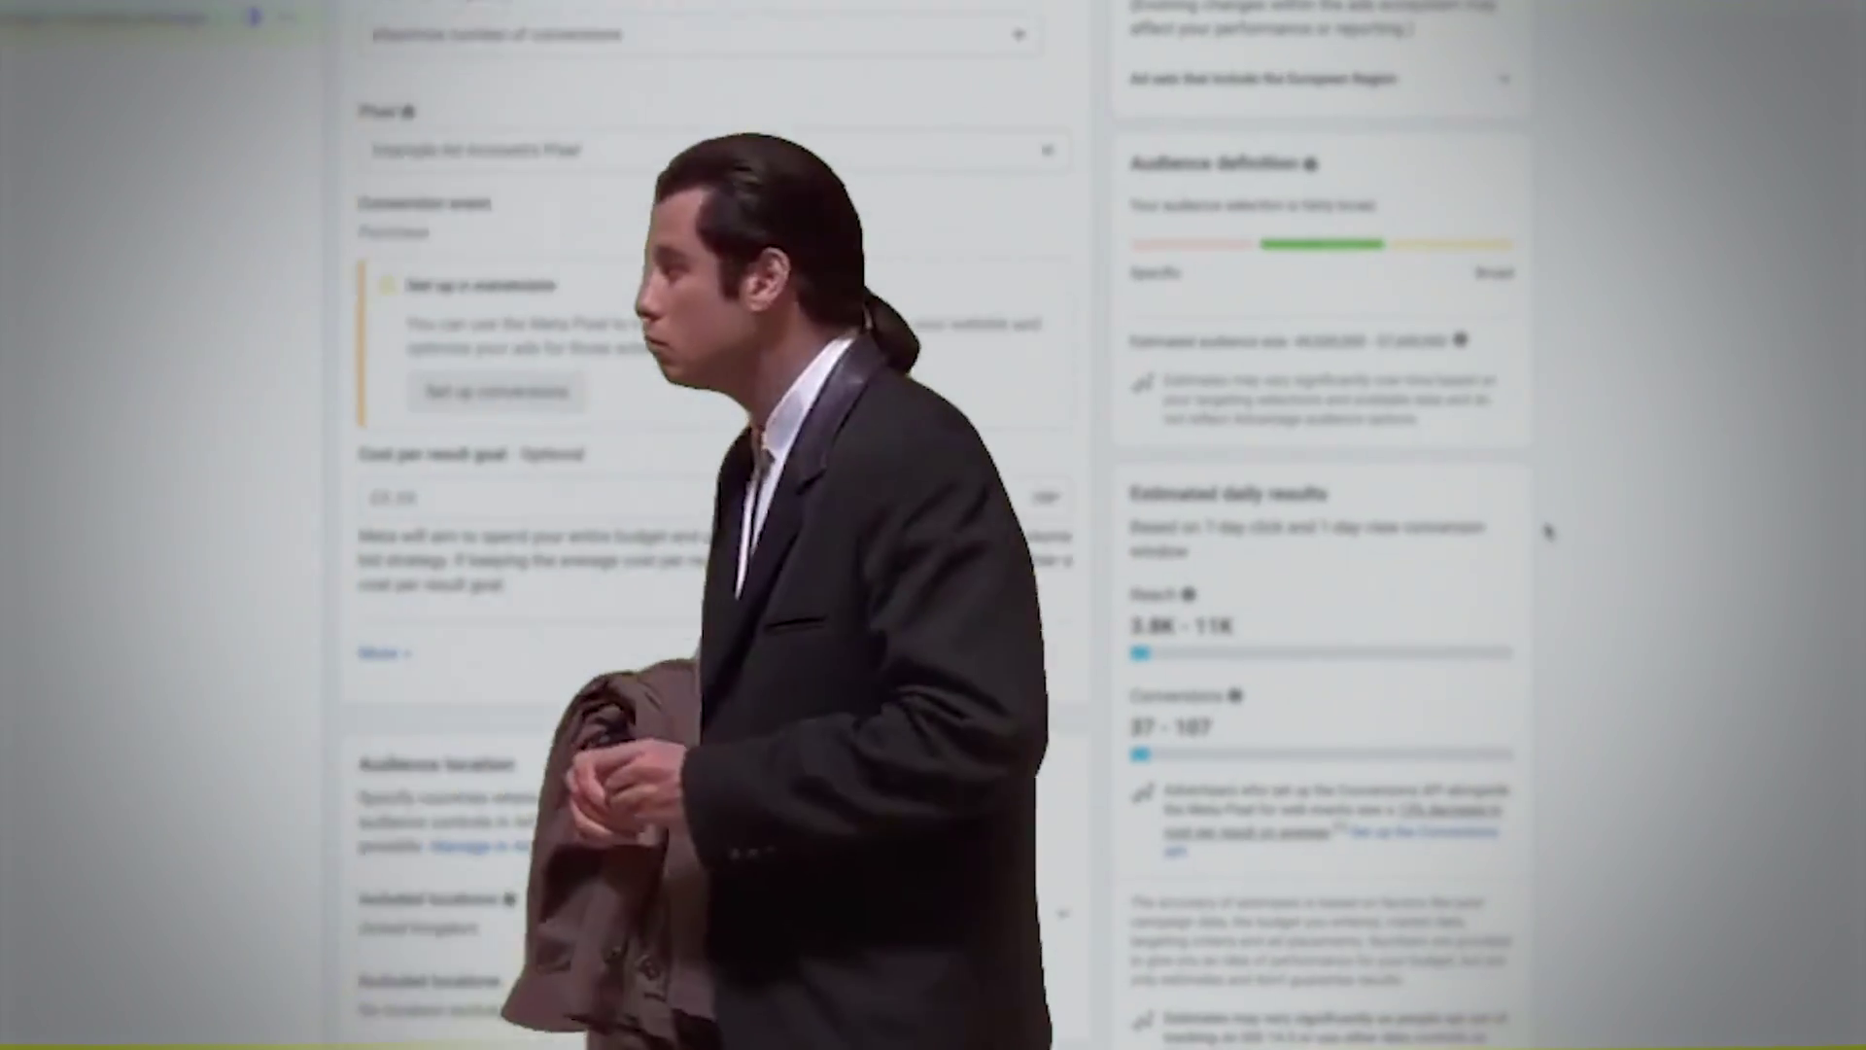
scroll(1547, 531, "down", 6)
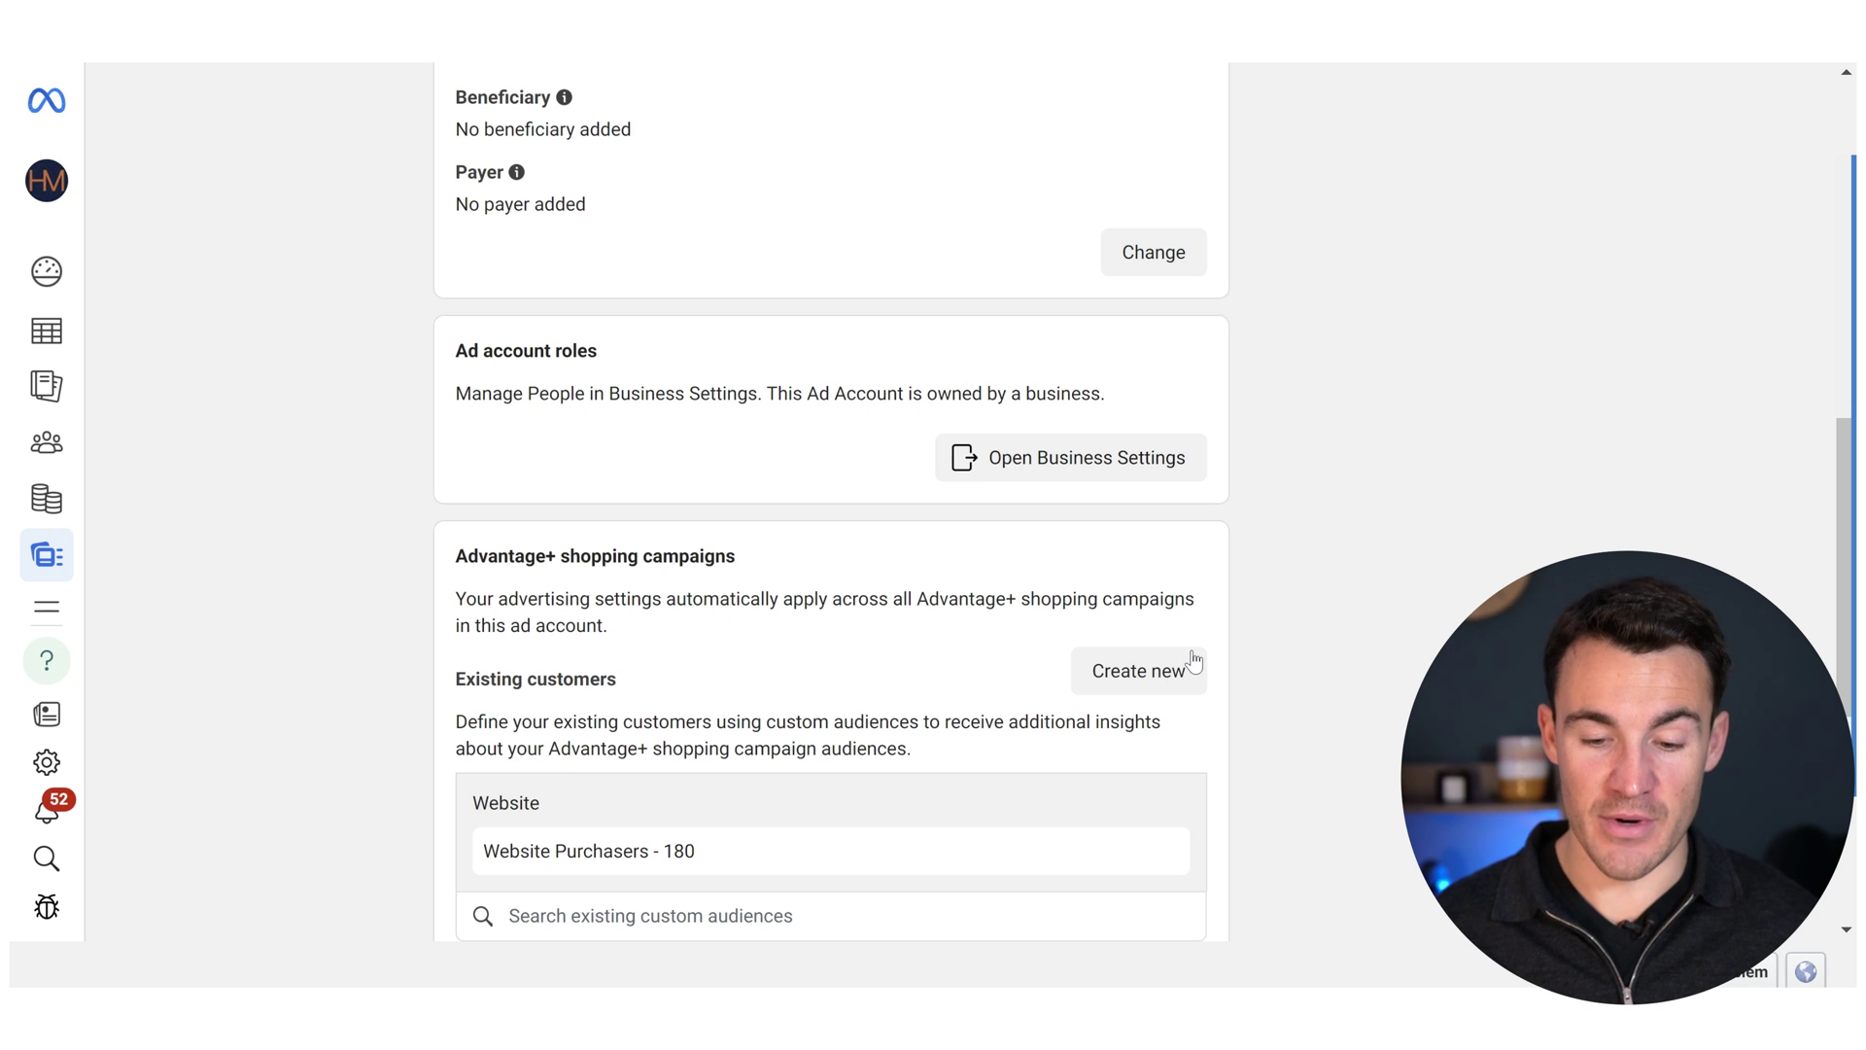
left_click(1156, 677)
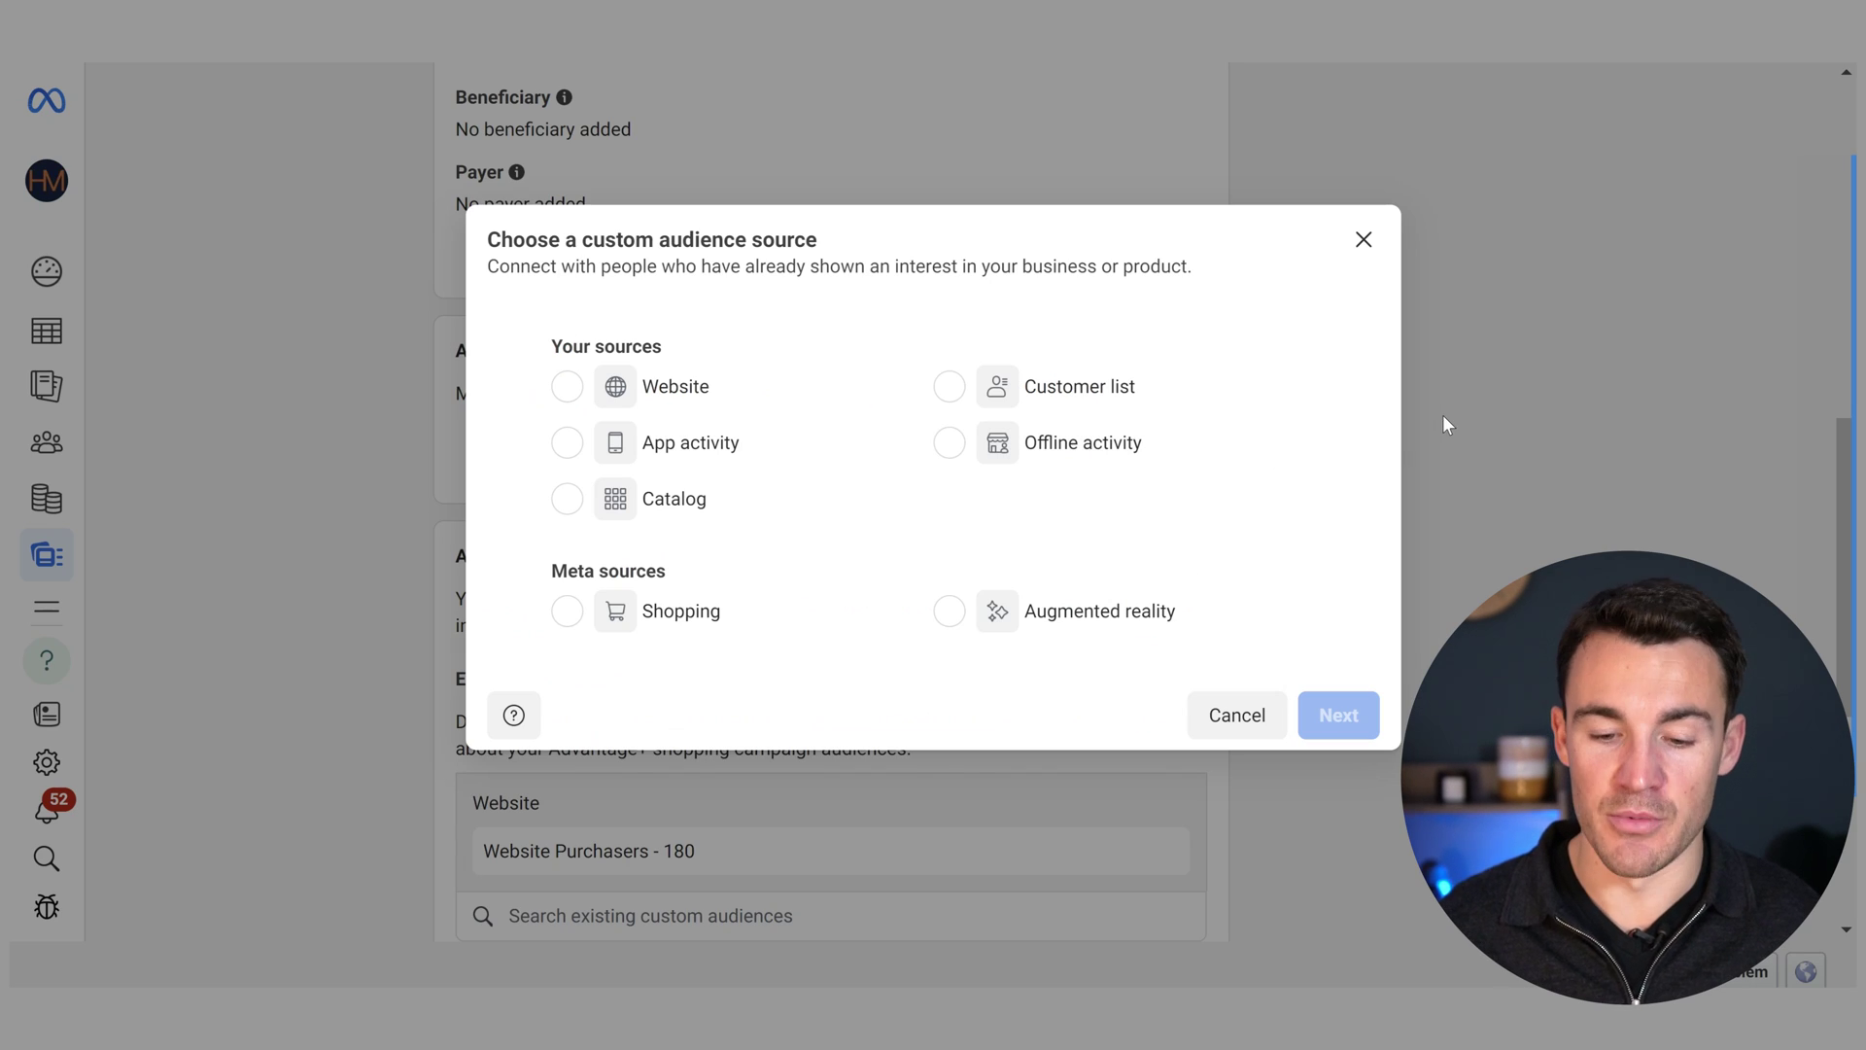
left_click(1363, 240)
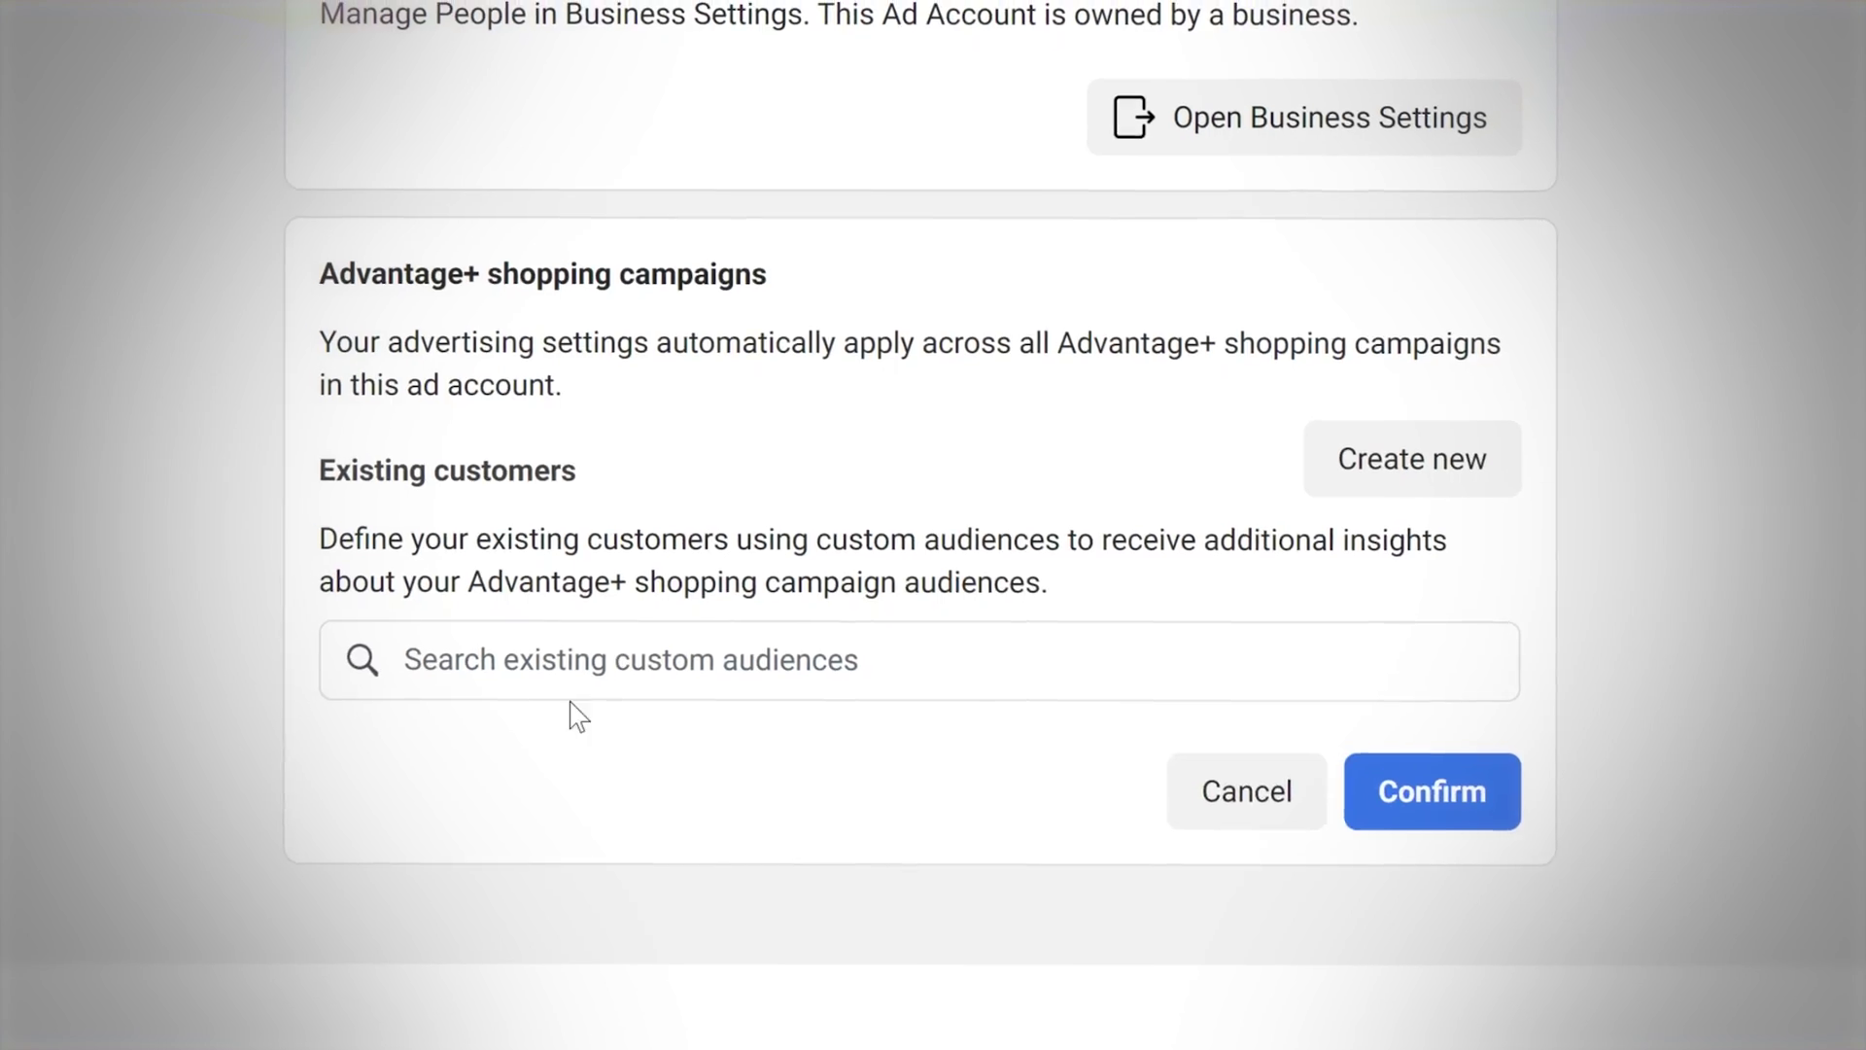
Pick Website Purchasers - 180 under Custom audience for the Advantage+ Existing customers setting
left_click(550, 659)
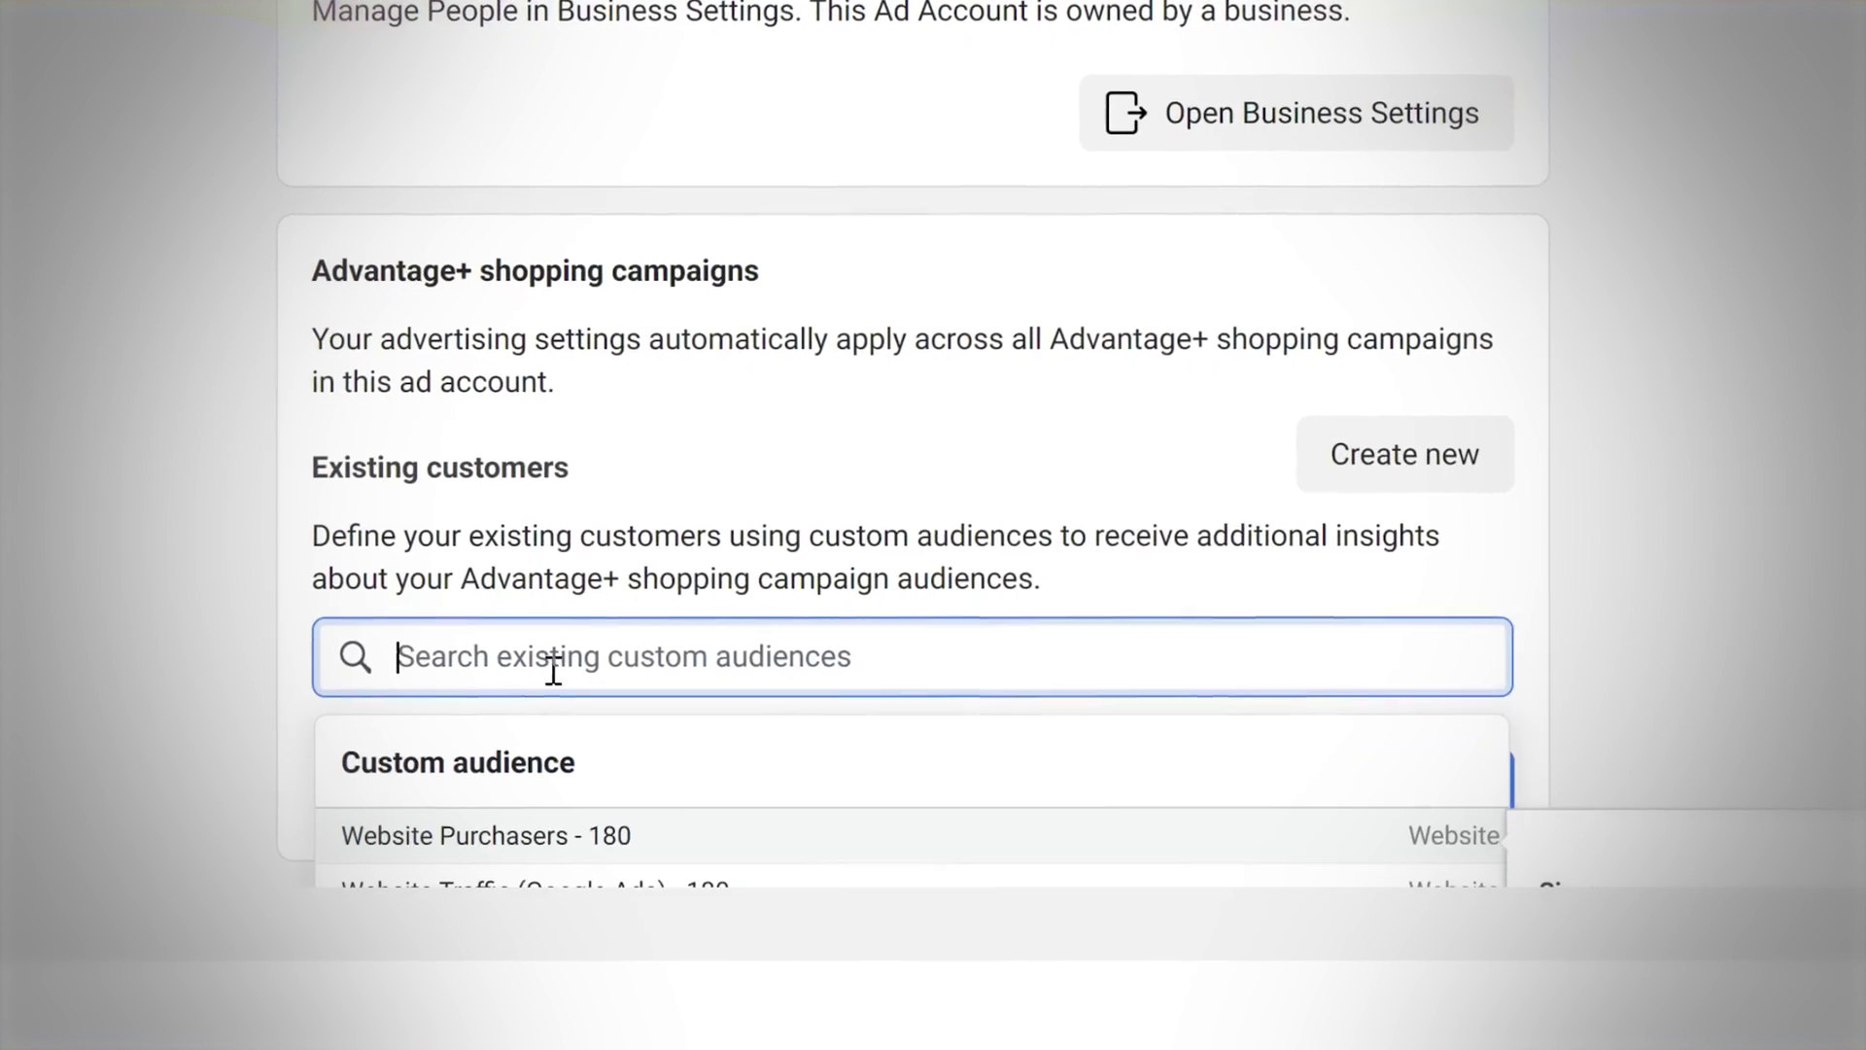
left_click(616, 837)
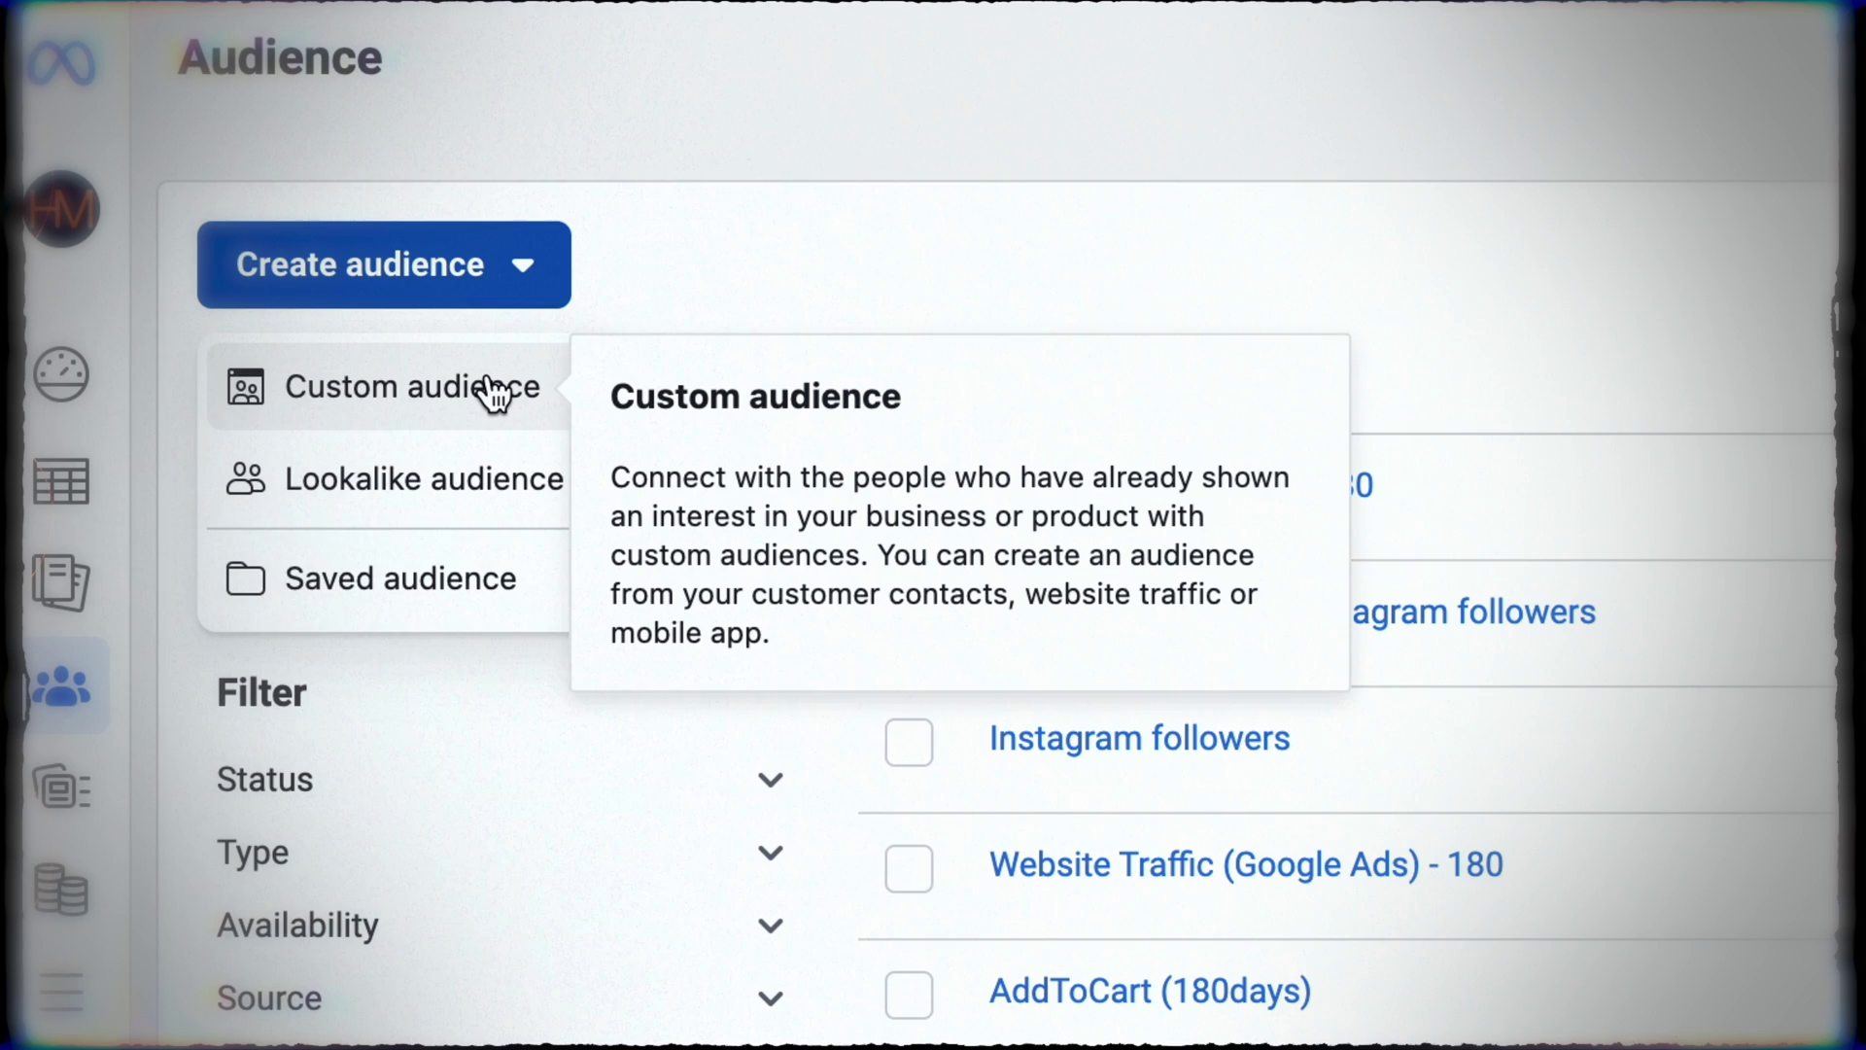
Begin a Customer list custom audience and advance to the Prepare your customer list step
left_click(488, 386)
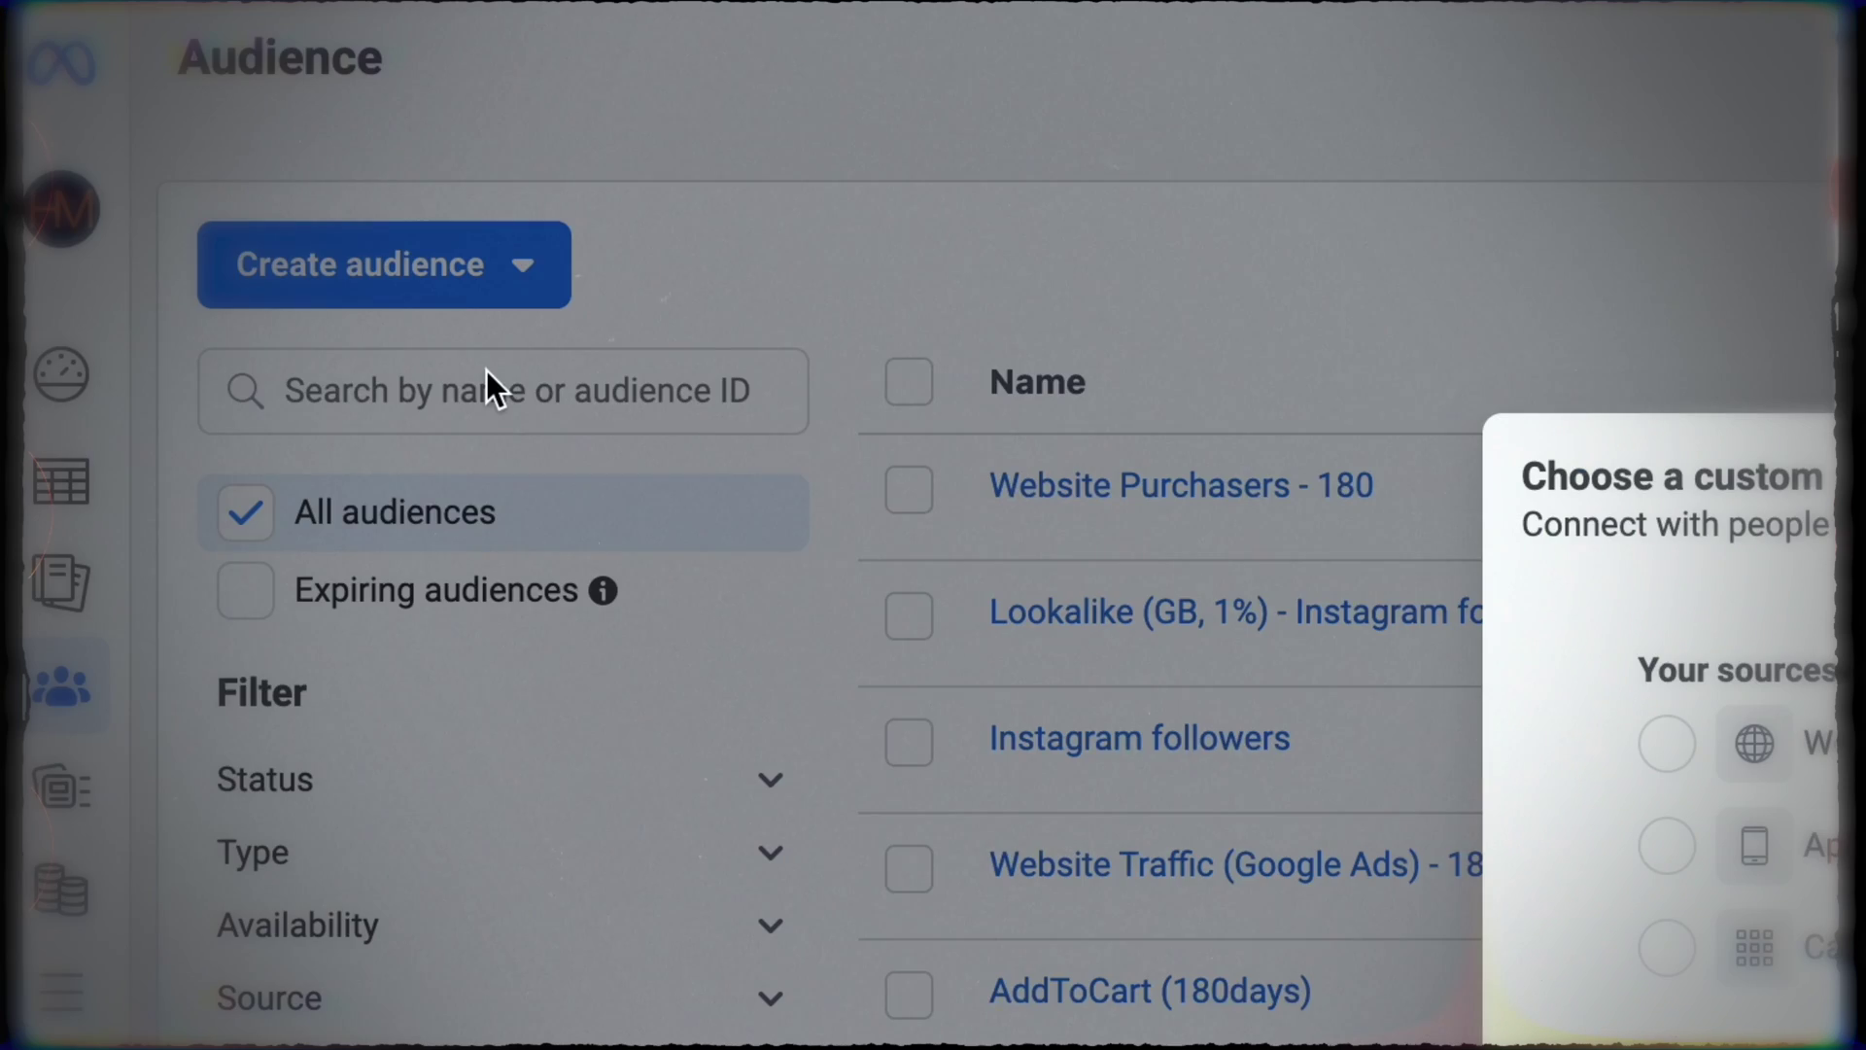
left_click(949, 312)
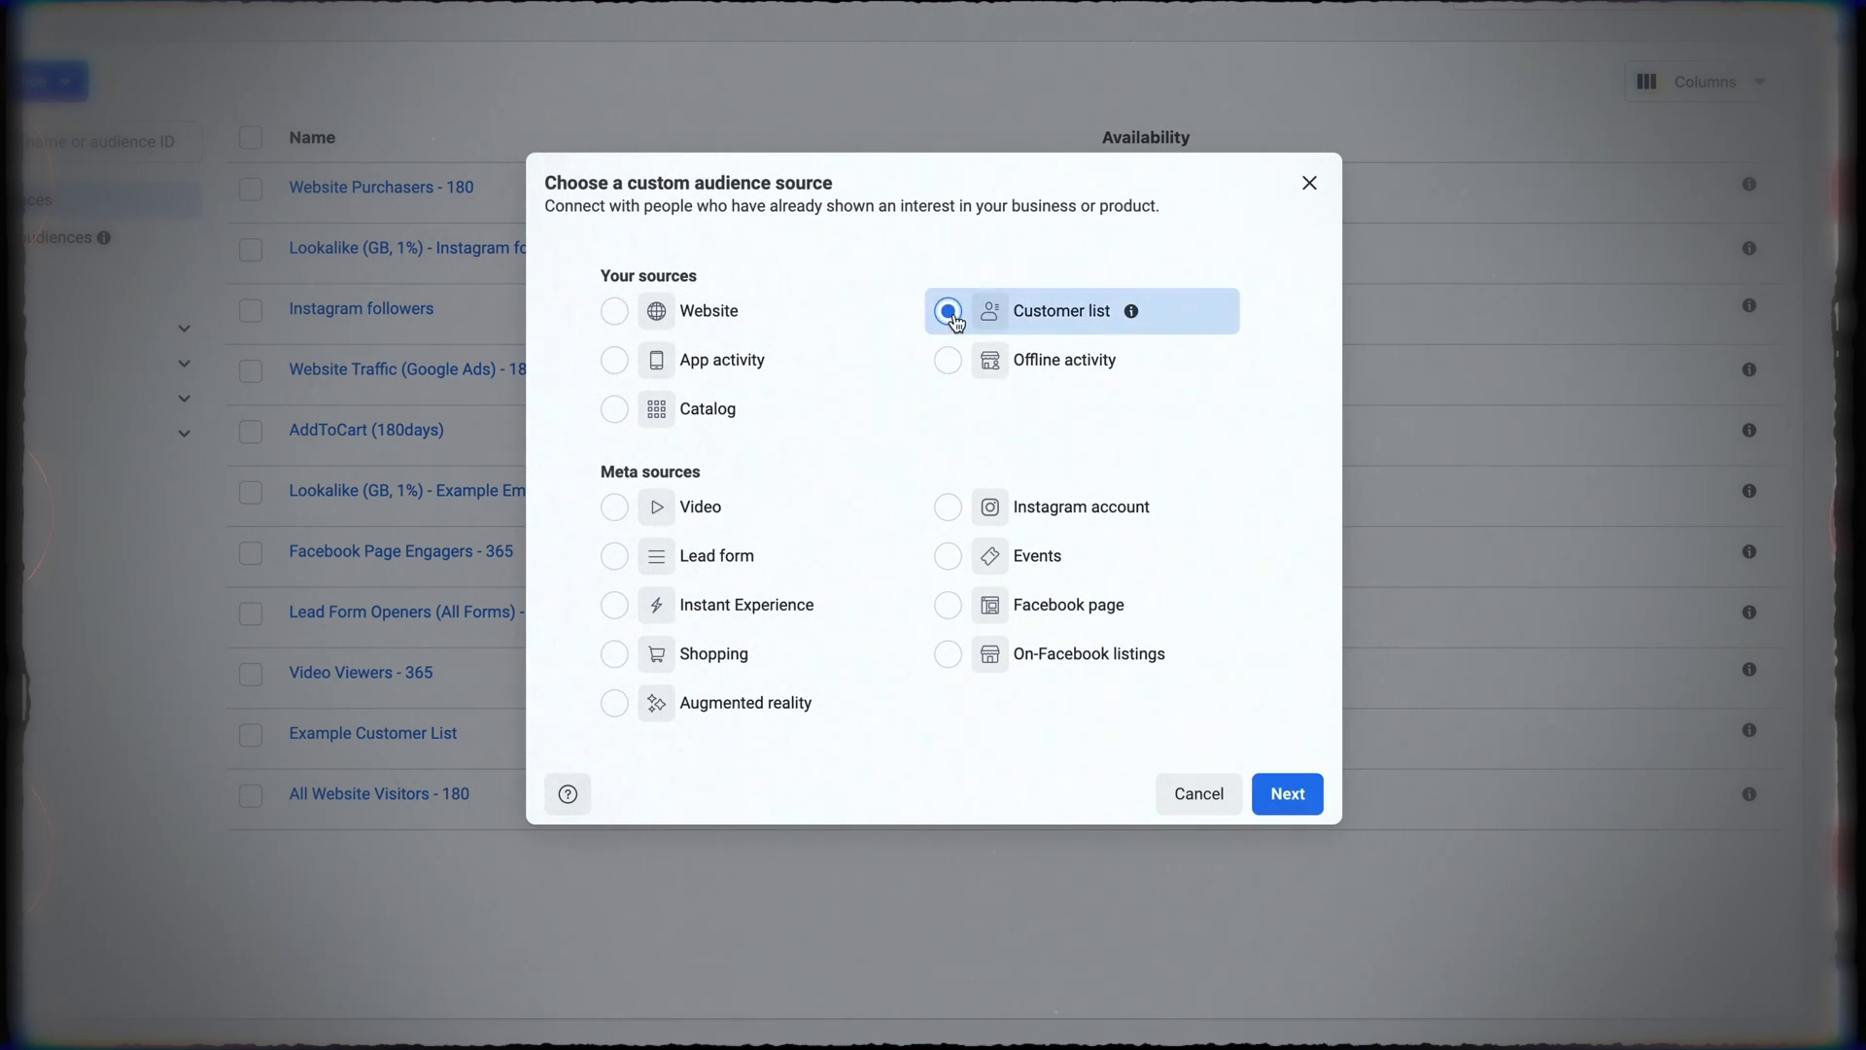
left_click(1291, 797)
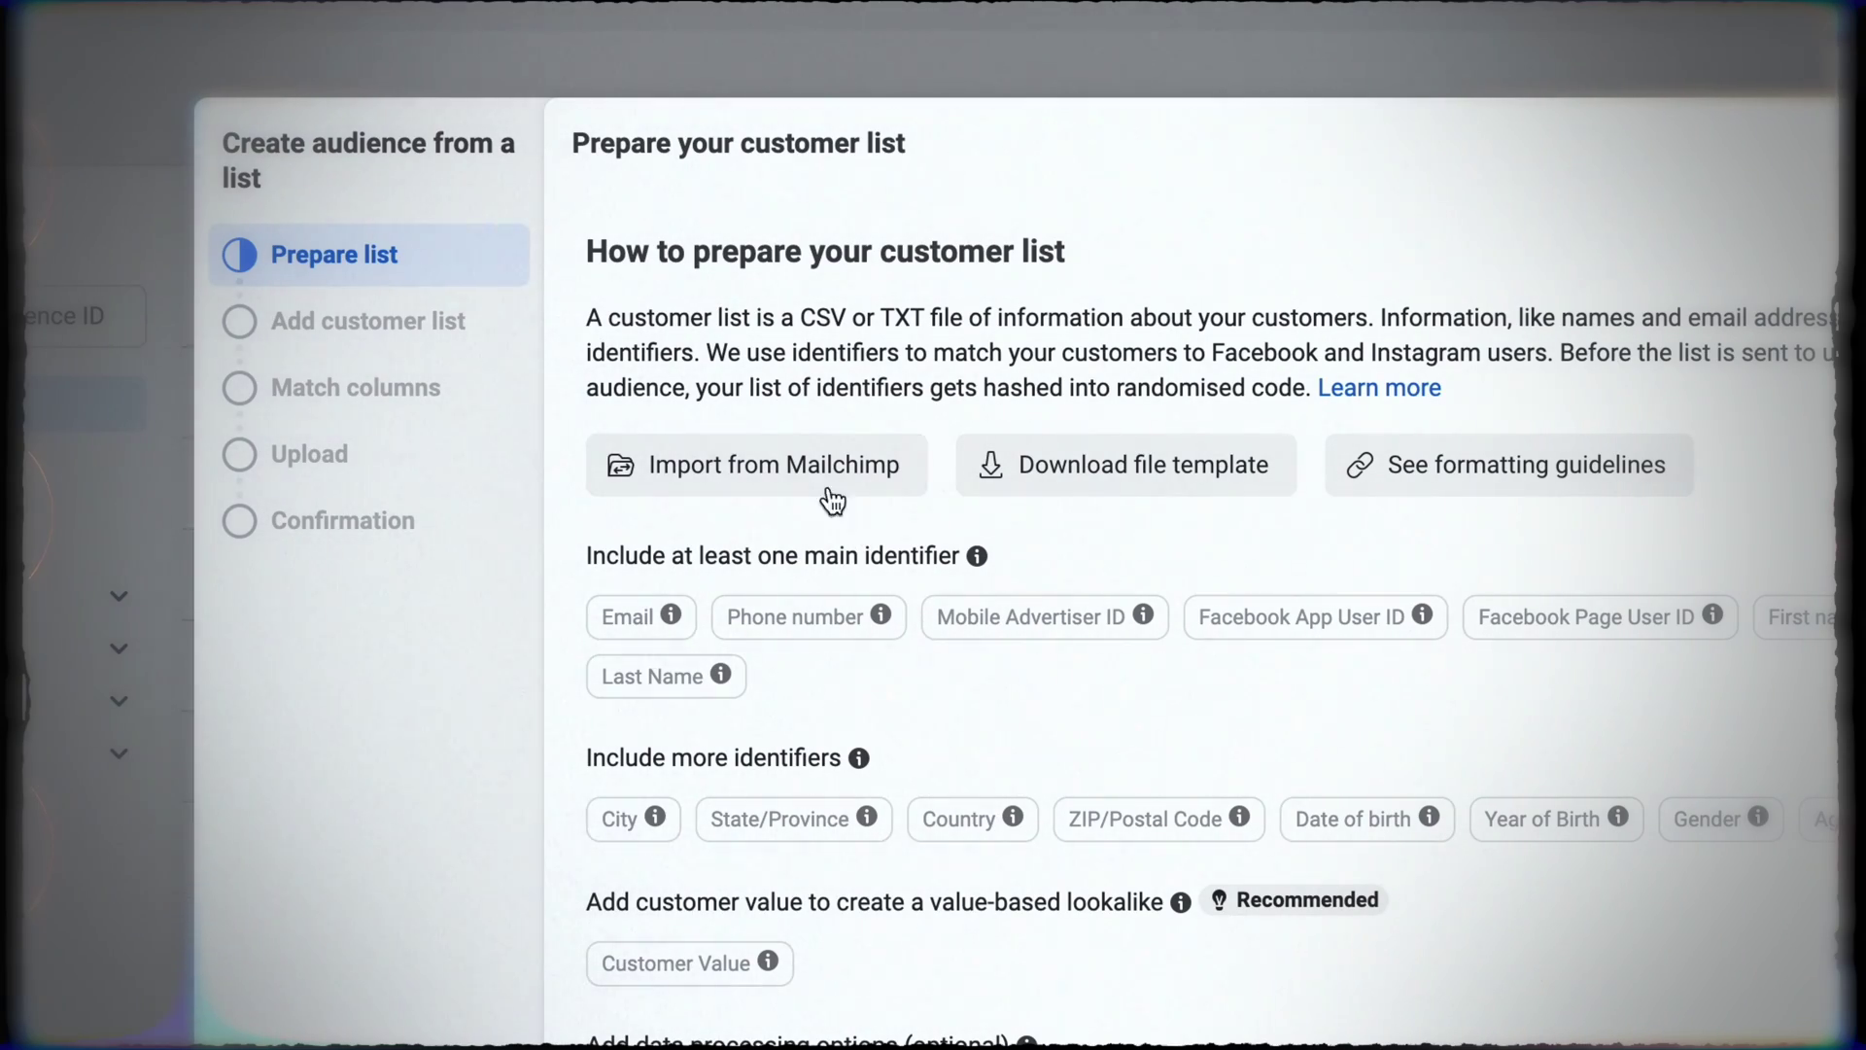